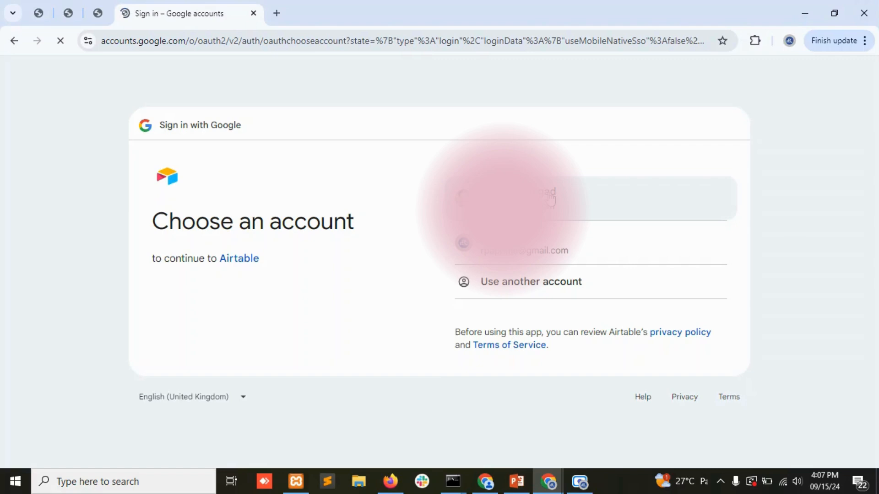
Sign in with the chosen Google account and scroll through the recent bases on Airtable Home.
click(542, 240)
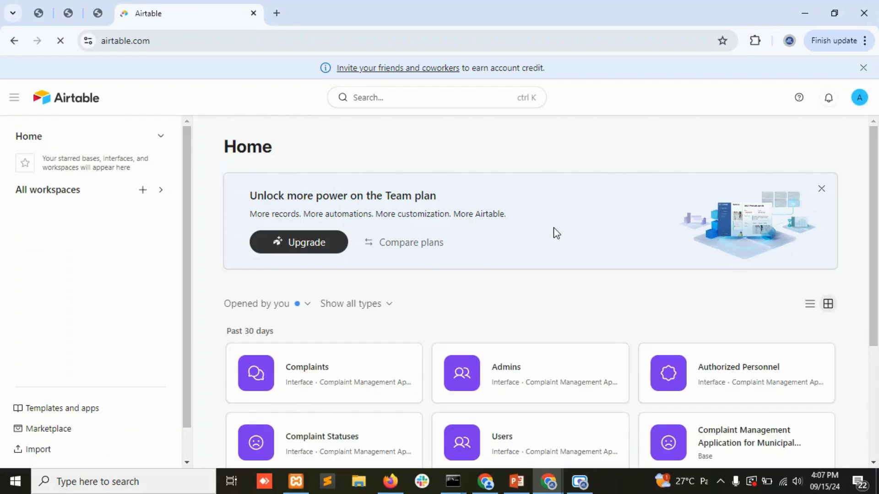
scroll(461, 243, down, 4)
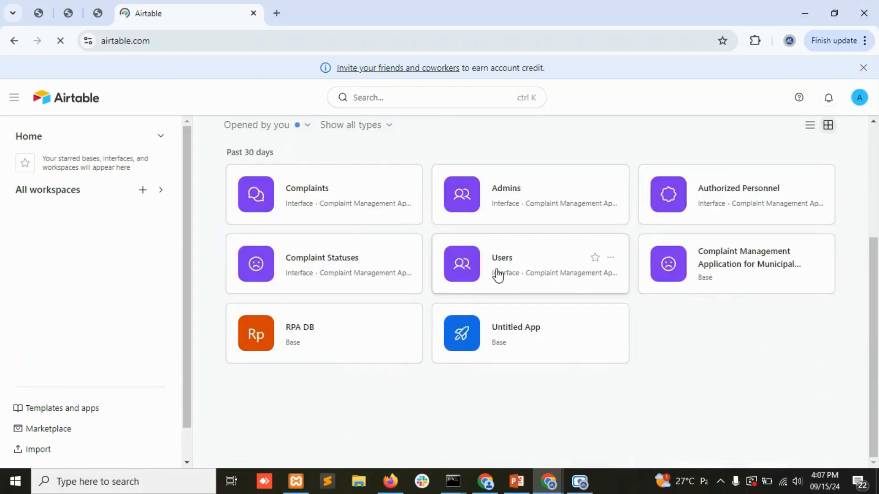
scroll(595, 402, up, 4)
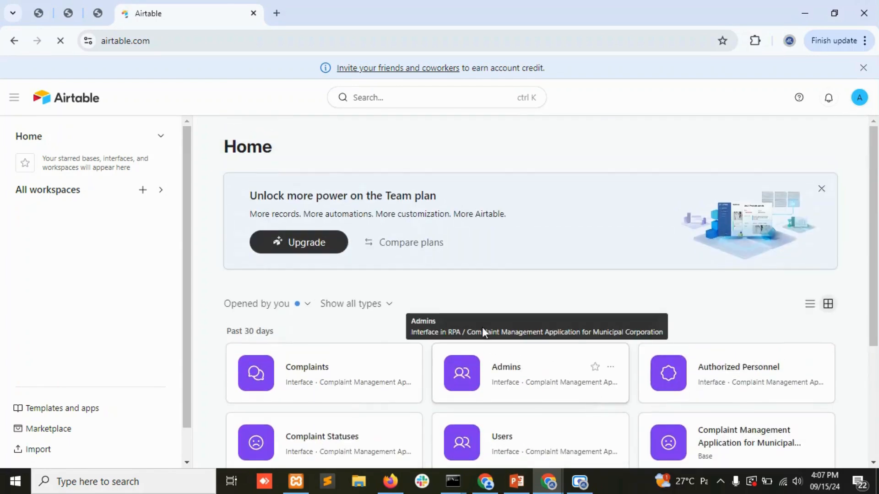
Add a new workspace, then open the RPA workspace and start creating a new base there.
click(143, 190)
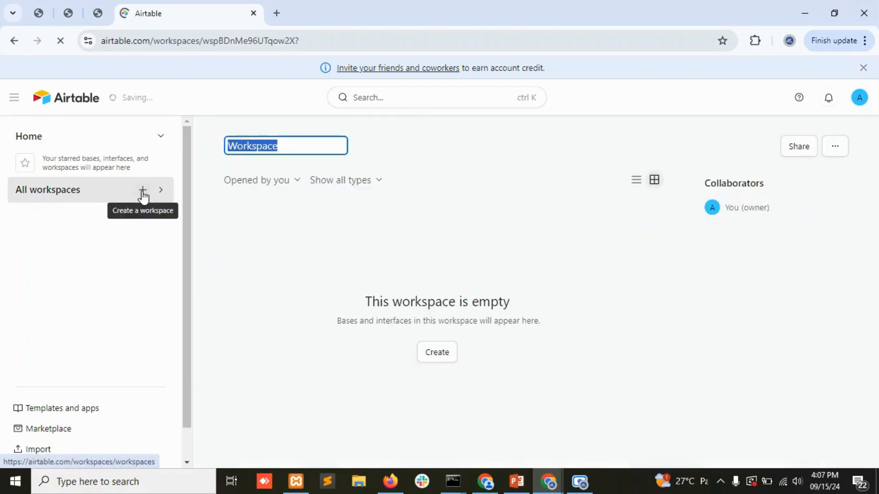
click(78, 202)
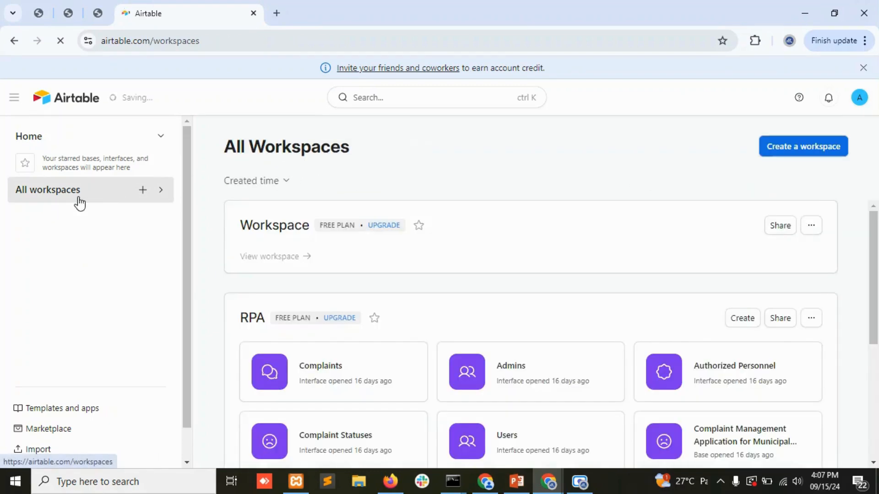
click(160, 192)
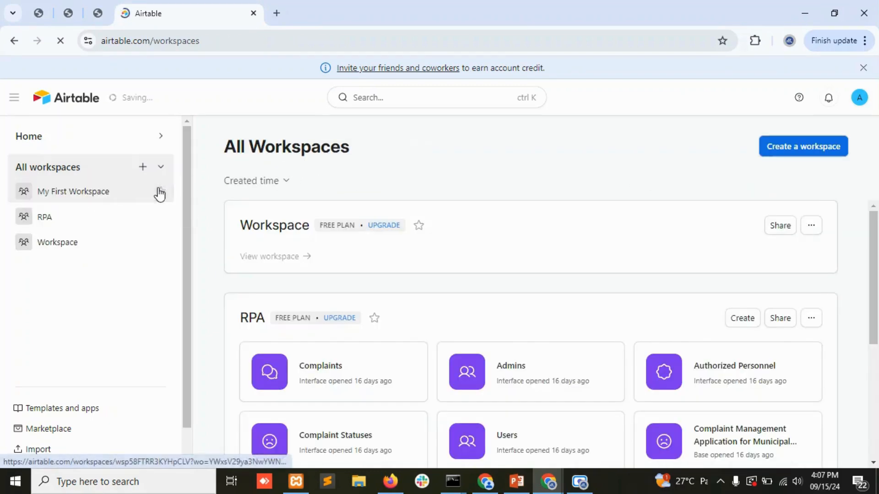
click(43, 224)
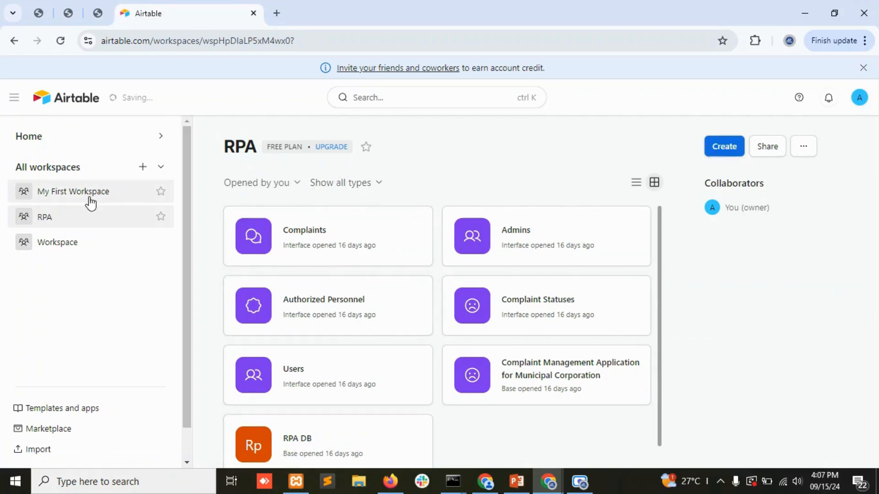
click(726, 147)
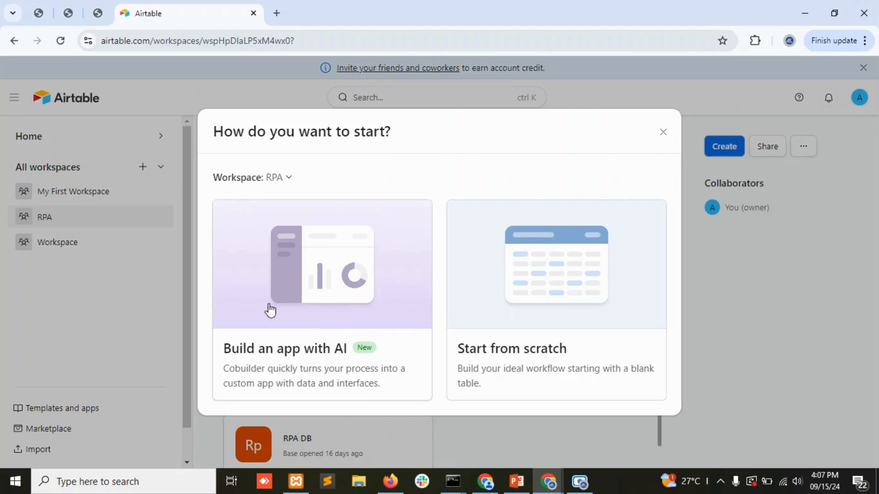
Start a blank base from scratch, dismiss Getting started, and name it 'Airtable DB'.
click(542, 295)
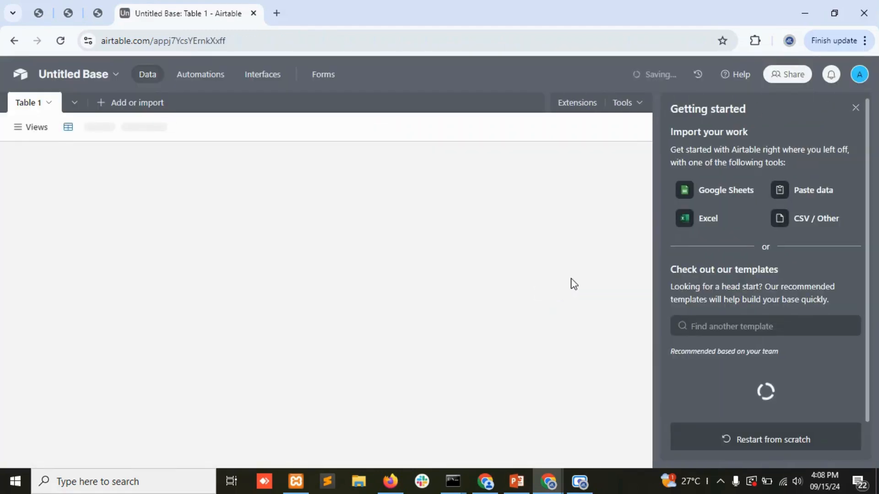
click(856, 109)
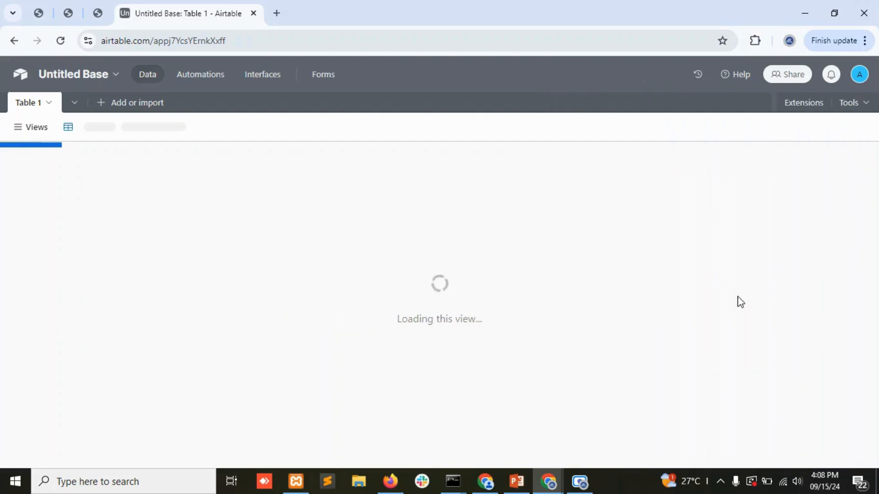
click(117, 77)
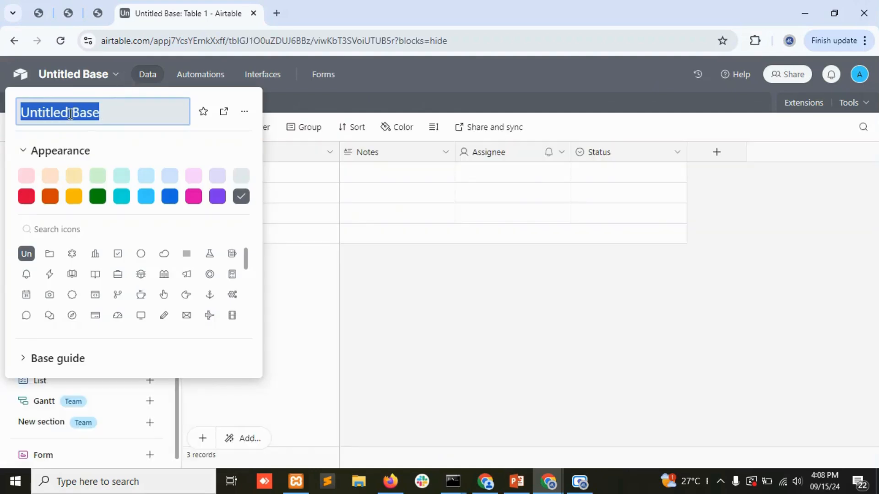
text(Airtabl)
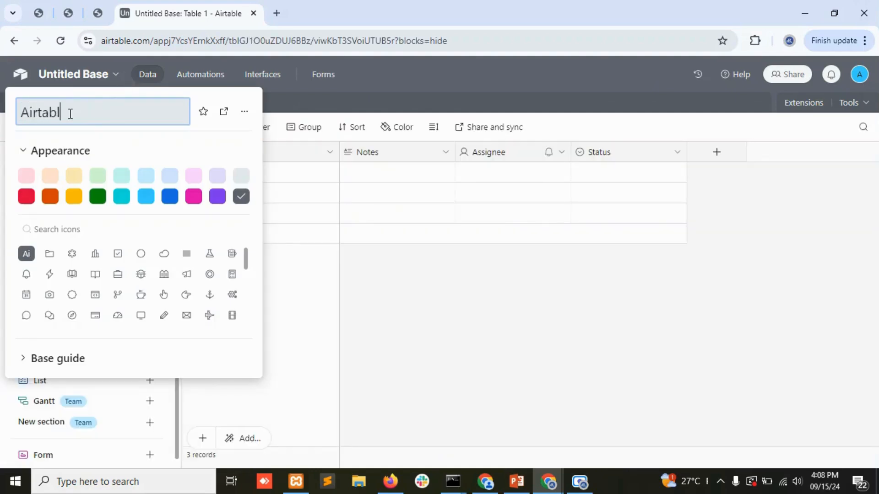
text(e DB)
key(Return)
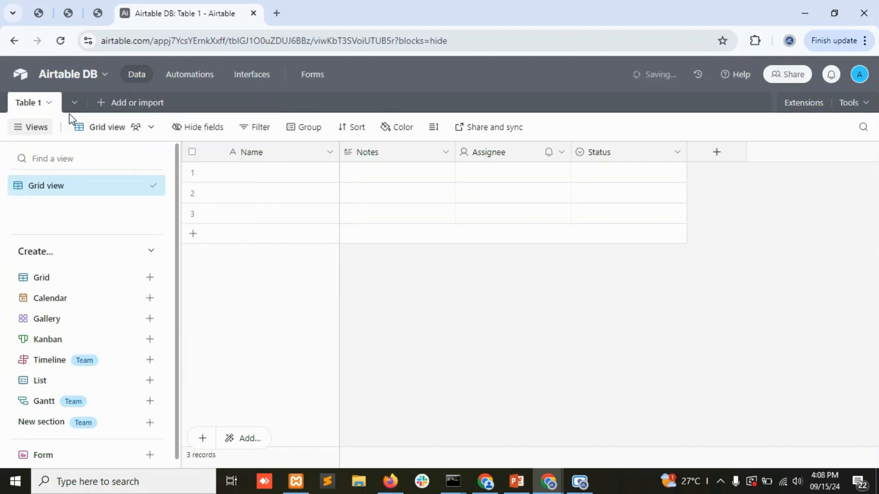
Rename the Table 1 table to 'User'.
click(48, 102)
click(87, 169)
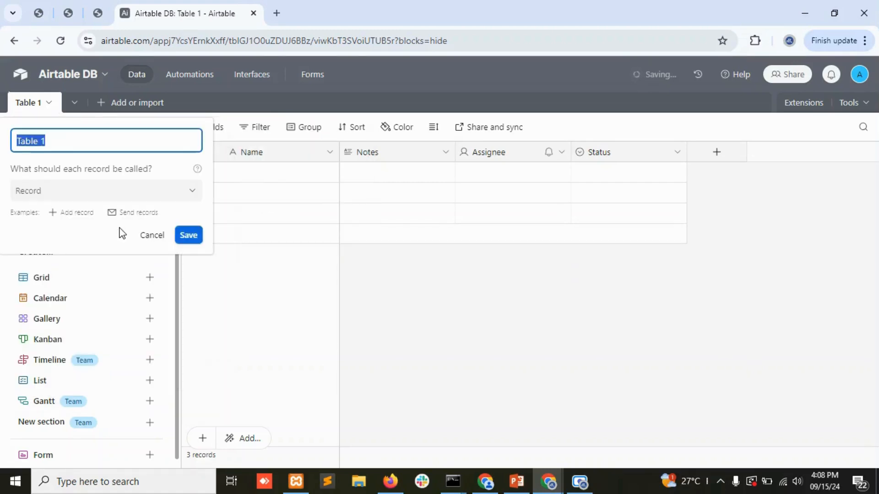
text(User)
key(Return)
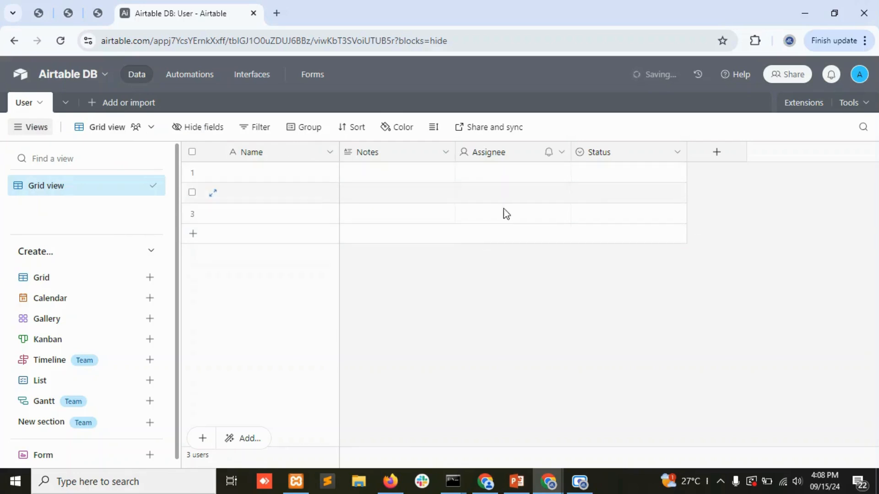
Begin adding a new field to the User table, then cancel it.
click(713, 152)
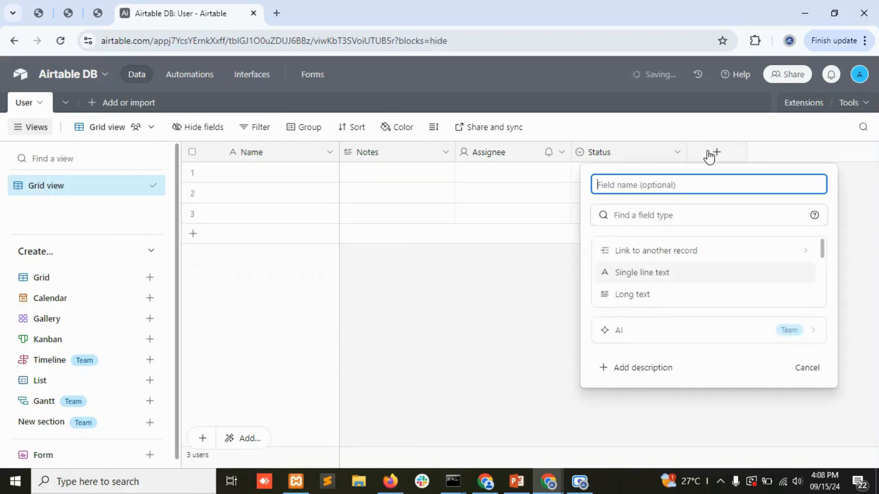
click(508, 313)
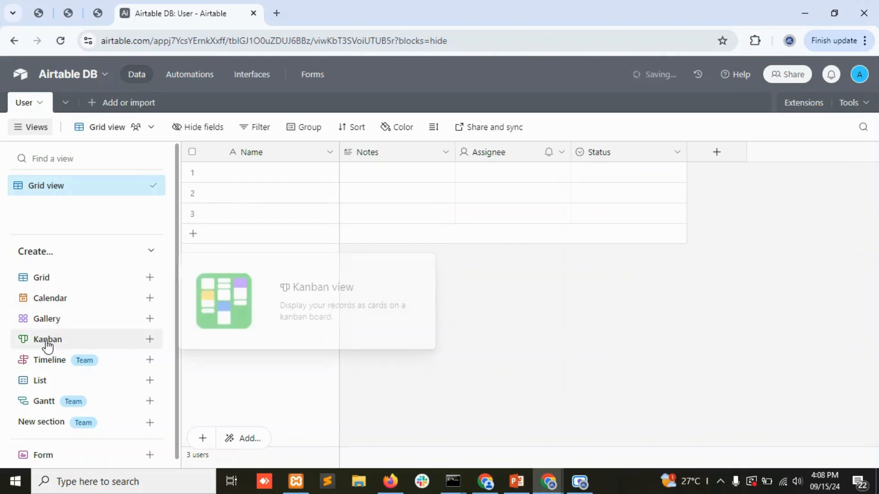
mouse_move(65, 284)
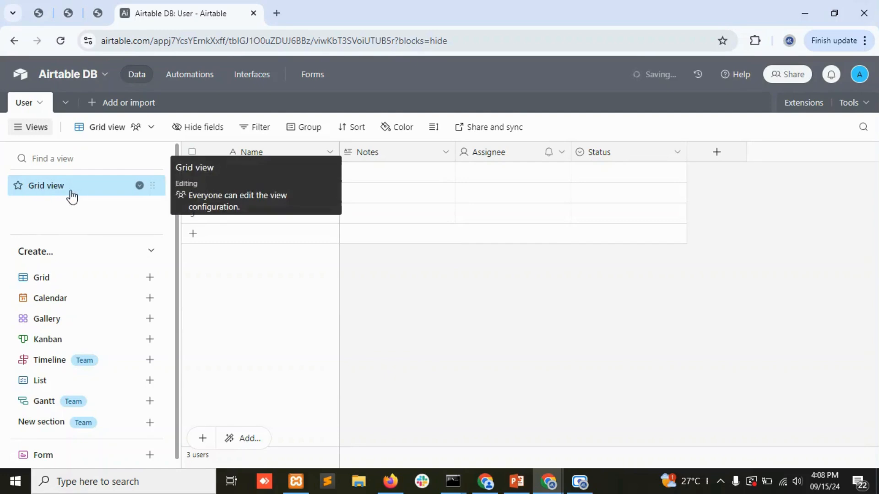
mouse_move(42, 388)
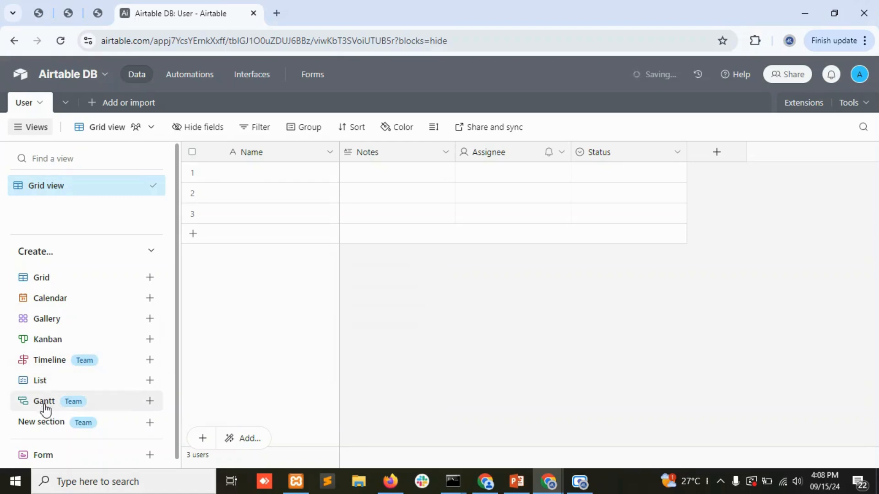
mouse_move(45, 409)
mouse_move(50, 365)
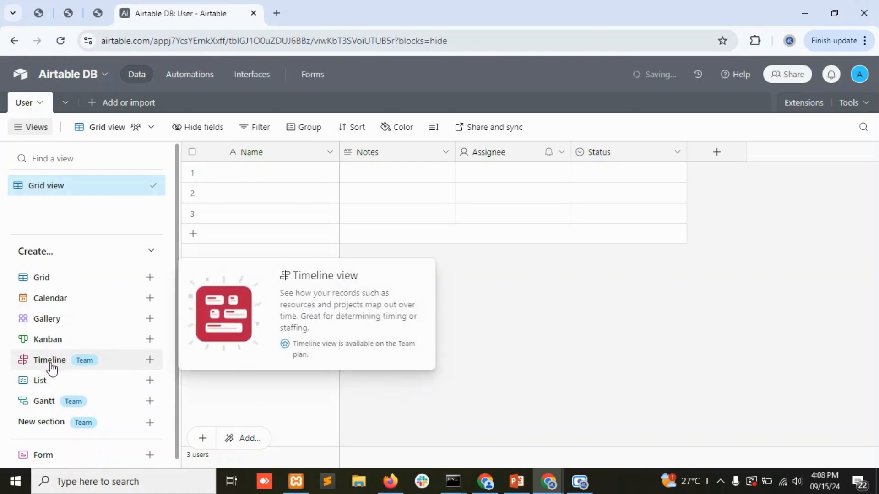
Inspect the Notes, Assignee and Status field menus without changing anything.
click(446, 154)
scroll(413, 425, down, 2)
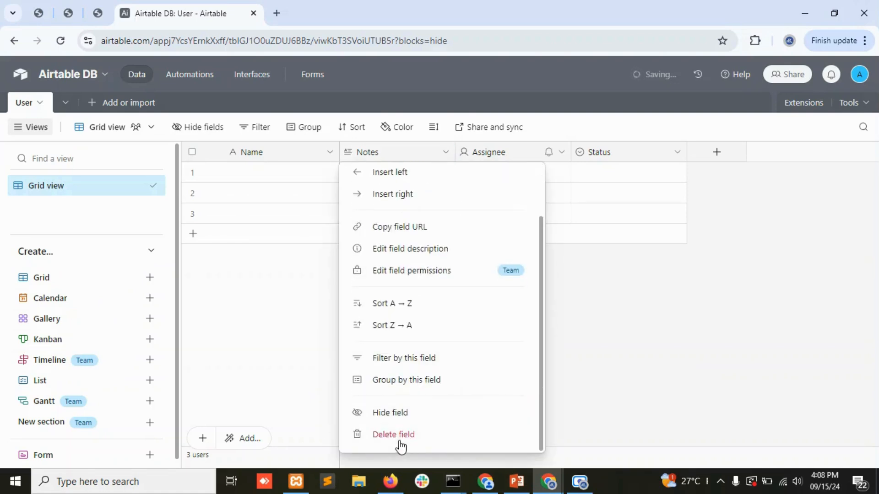
key(Escape)
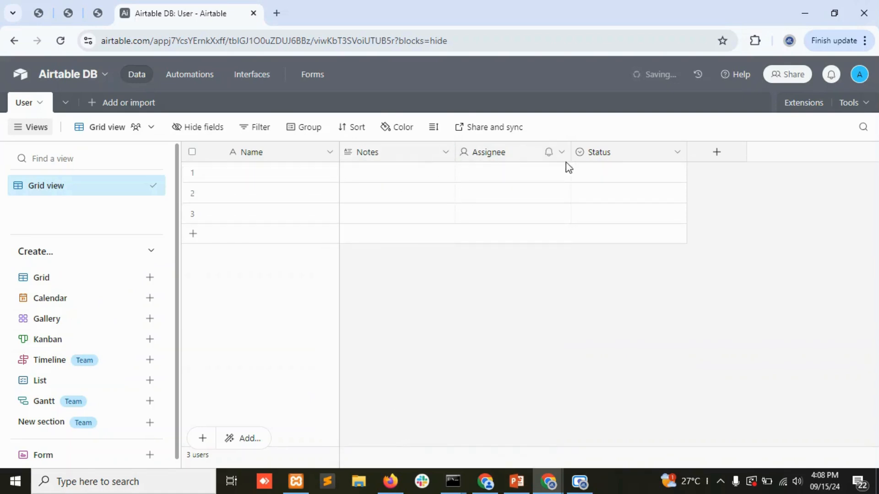
click(562, 153)
scroll(504, 426, down, 2)
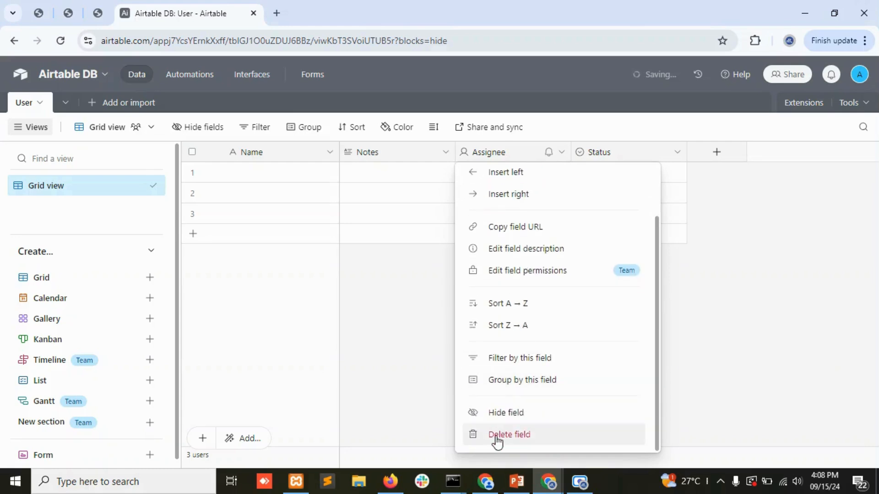
key(Escape)
click(677, 152)
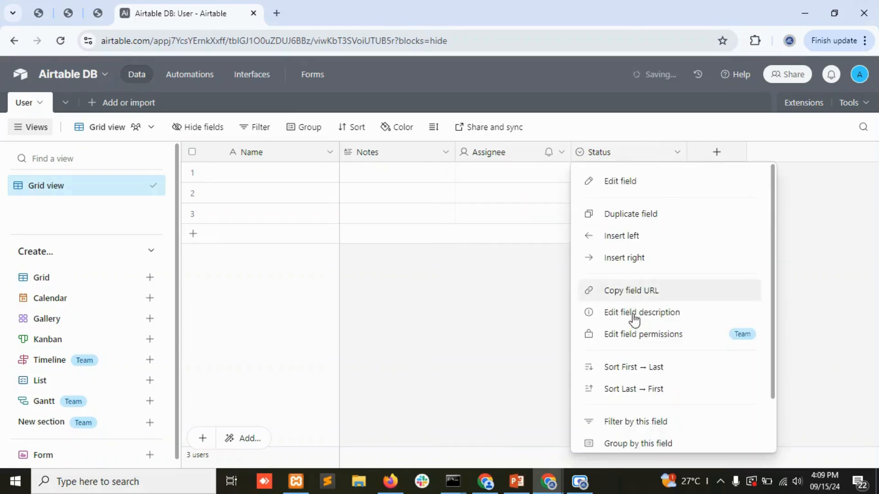
scroll(641, 389, down, 2)
key(Escape)
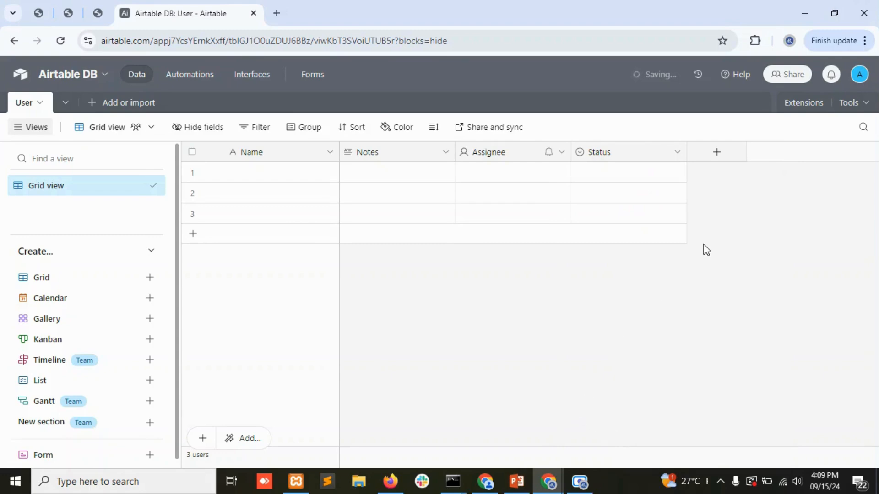
Delete the Notes field, then refresh the page to clear the error.
click(445, 153)
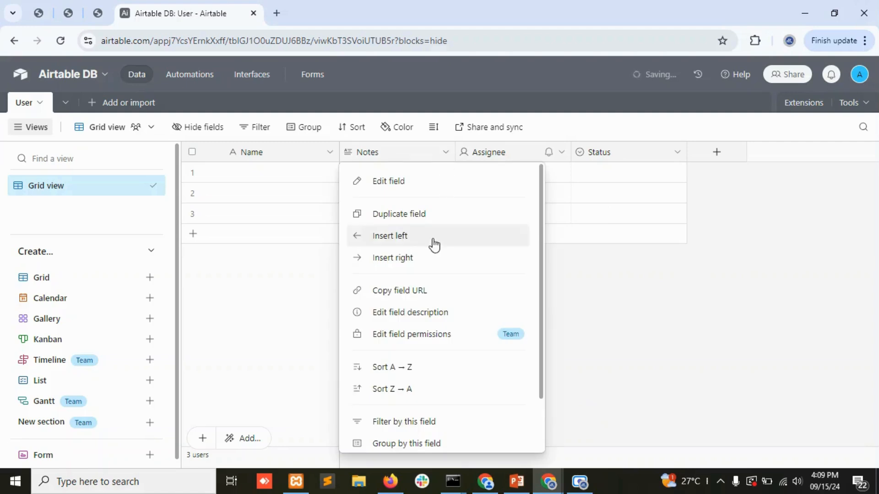
scroll(434, 275, down, 2)
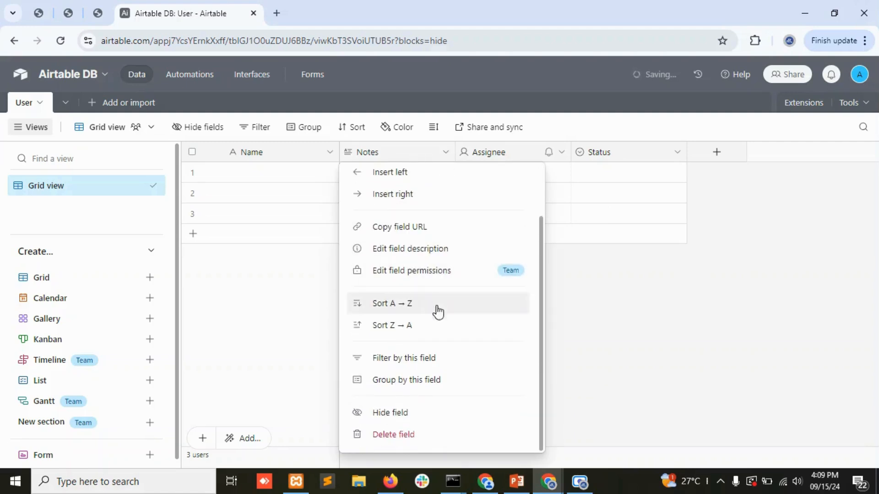
click(393, 435)
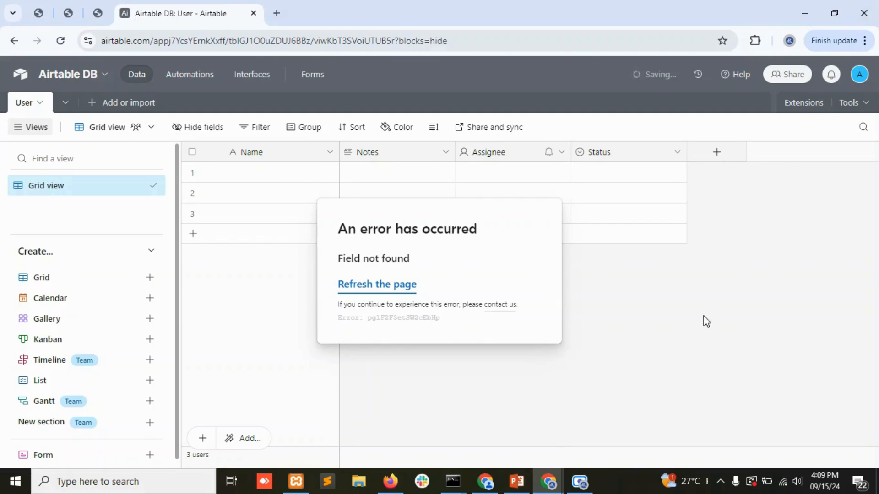
click(403, 286)
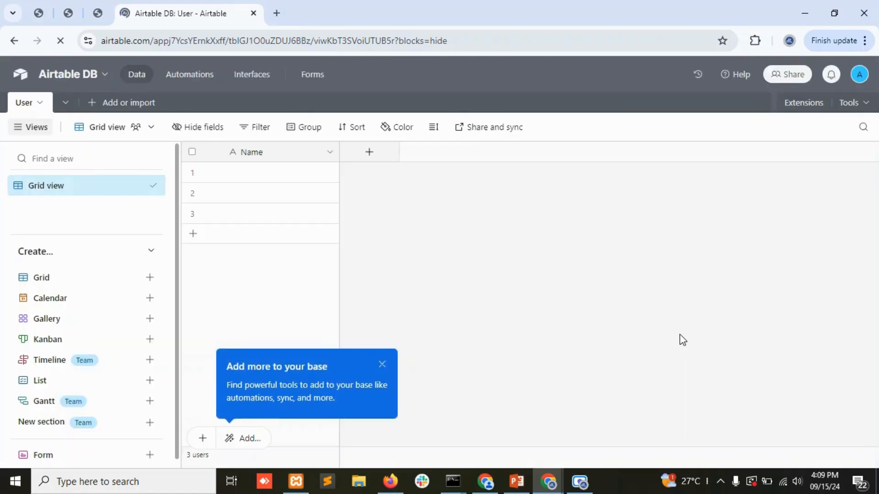
Add a Single line text field named First Name to the User table.
click(382, 365)
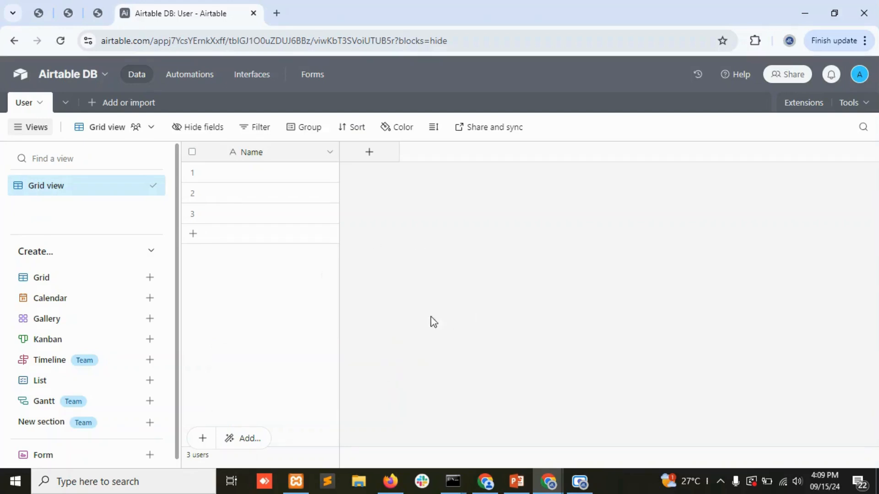
click(368, 155)
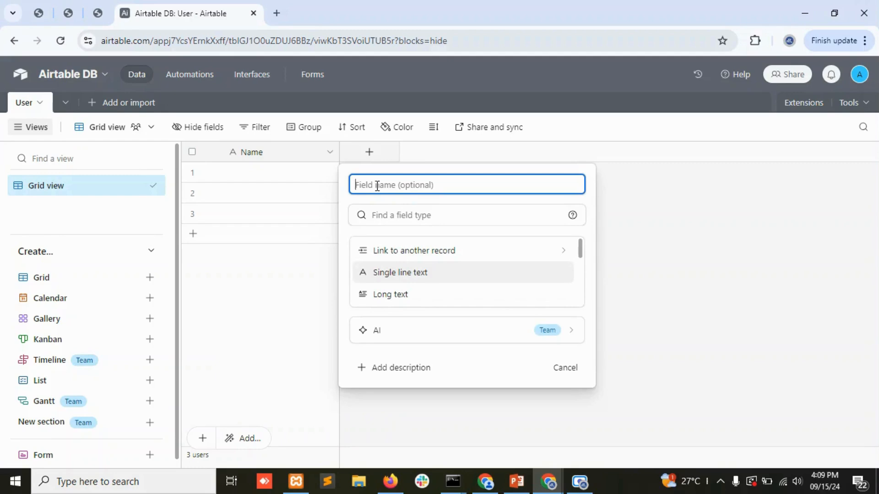
text(First Name)
scroll(467, 281, down, 8)
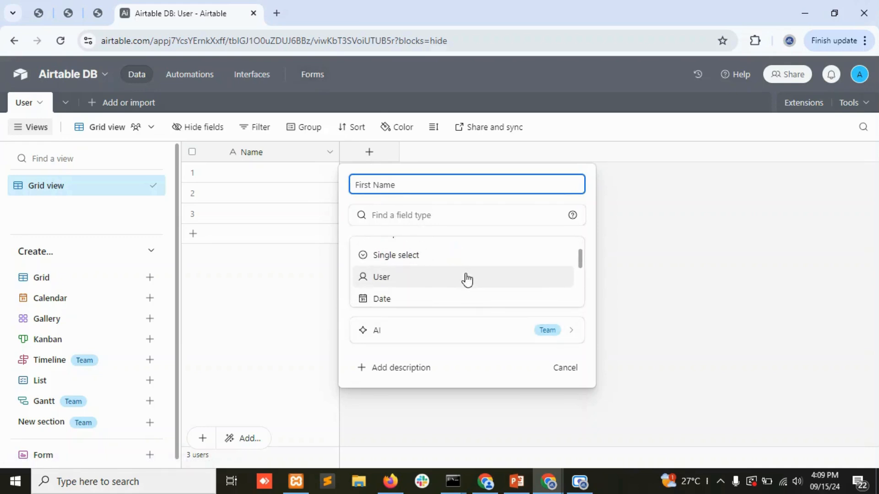
scroll(469, 284, up, 10)
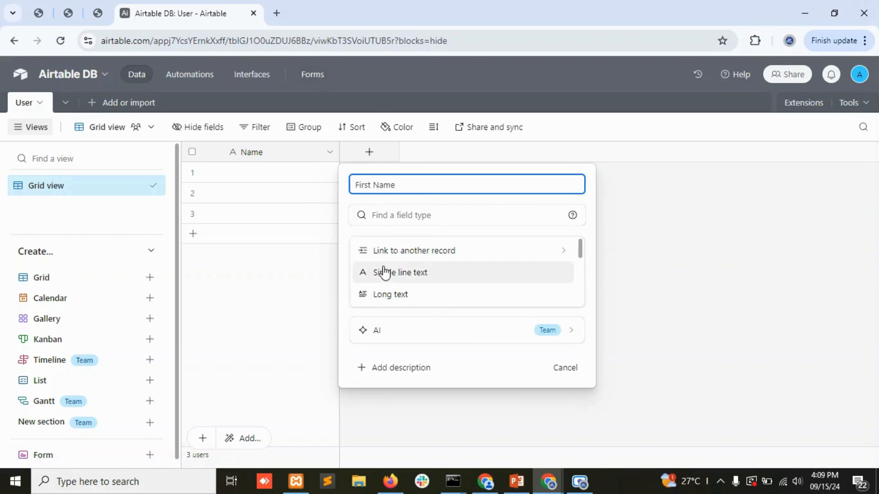
click(384, 272)
click(558, 315)
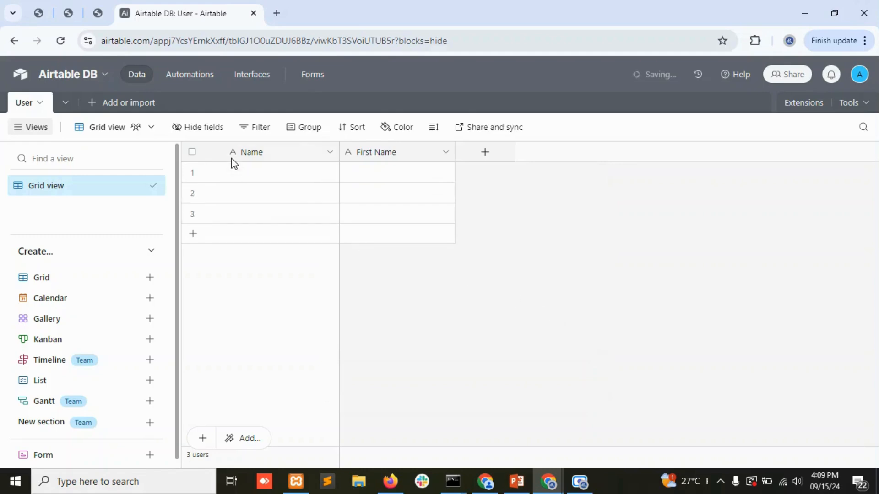
Select the Name column and bring up its field options menu.
click(304, 156)
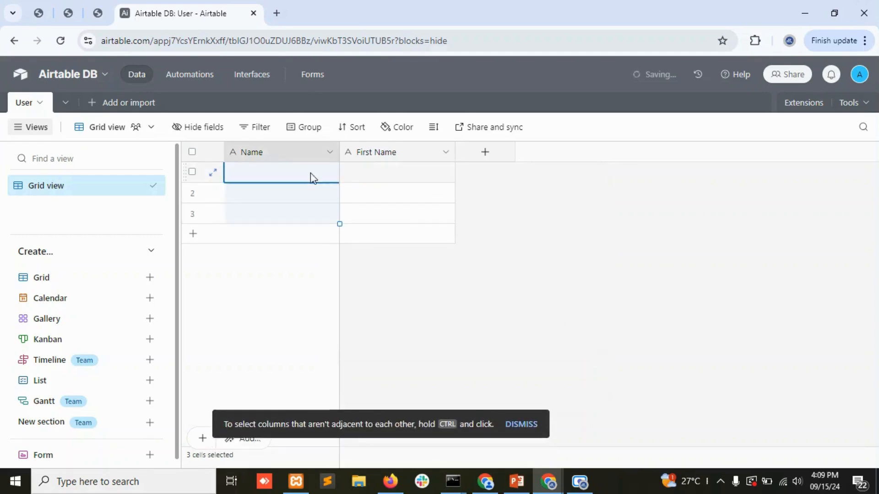
click(329, 155)
scroll(316, 298, down, 2)
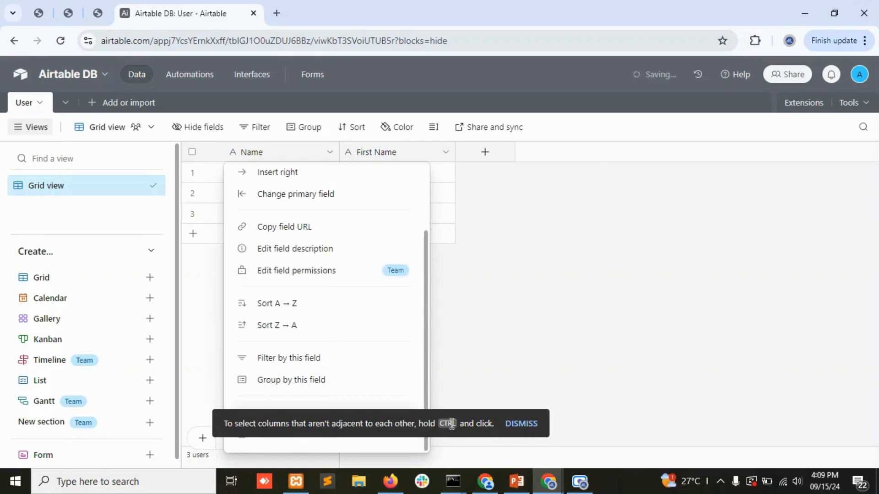
click(513, 424)
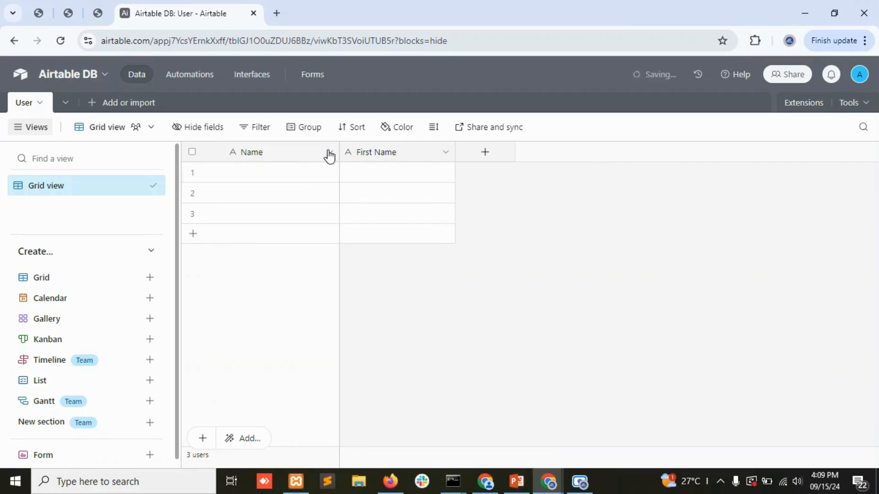
click(330, 156)
scroll(308, 389, down, 2)
click(569, 378)
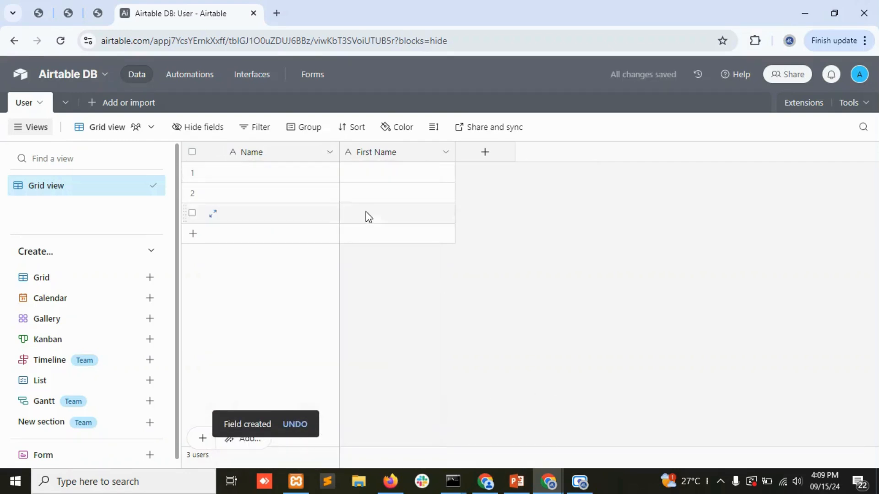
click(329, 152)
Rename the Name field to 'Full Name'.
click(287, 188)
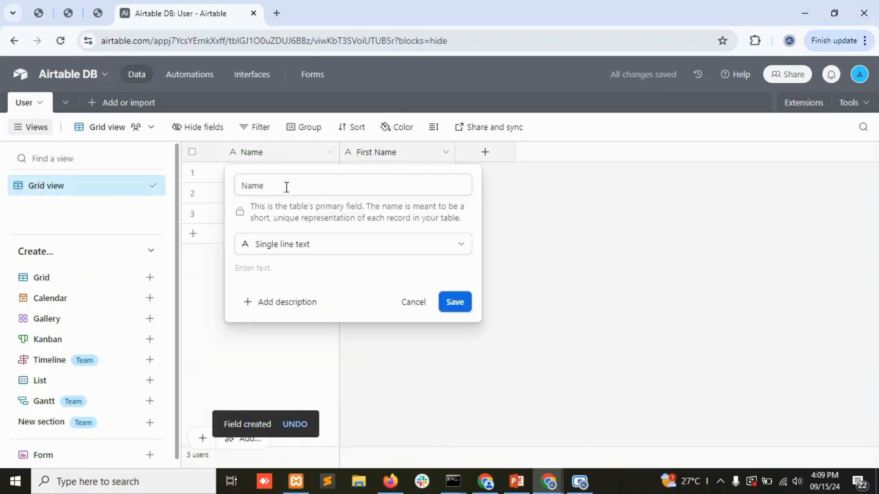
drag(284, 187, 217, 186)
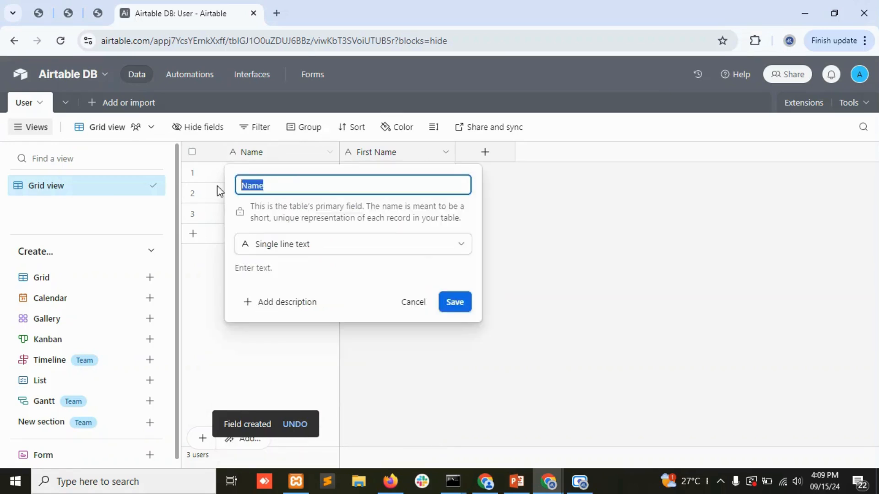
key(BackSpace)
key(ctrl+z)
text(Full )
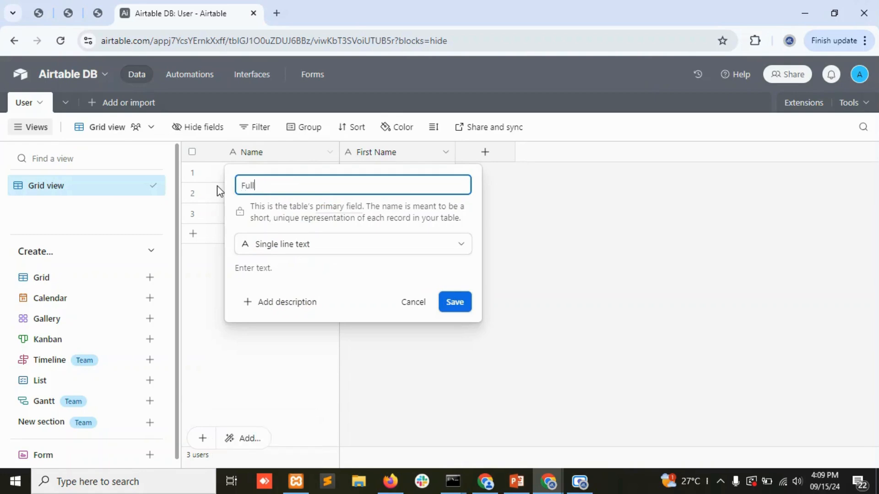
text(Name)
key(Return)
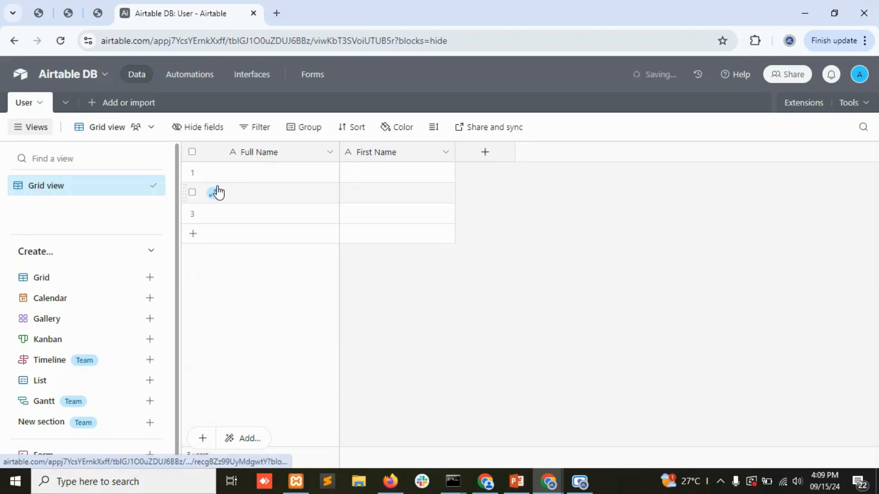
Add a Single line text field named Last Name.
click(485, 152)
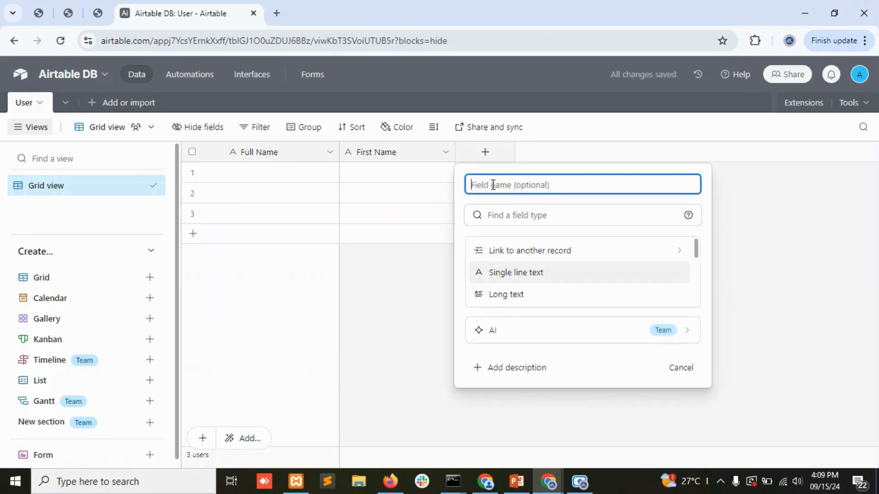
text(Last Name)
click(528, 273)
click(676, 311)
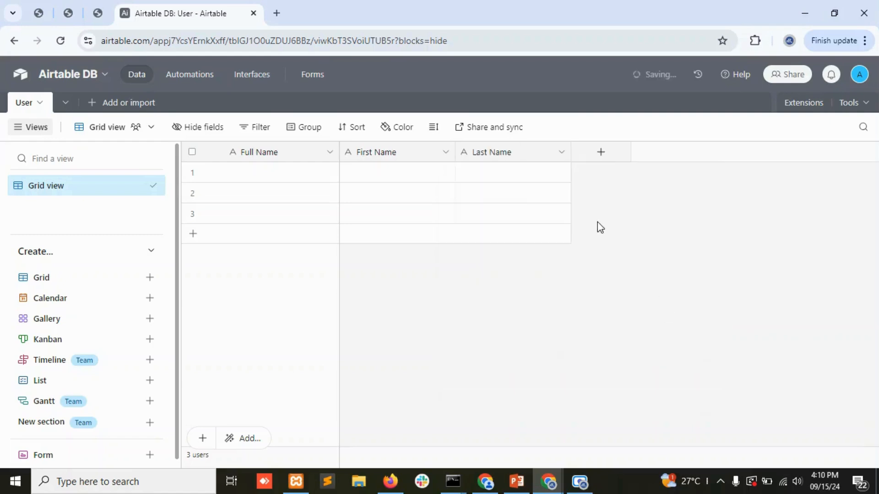
Add an Email-type field named Email.
click(604, 151)
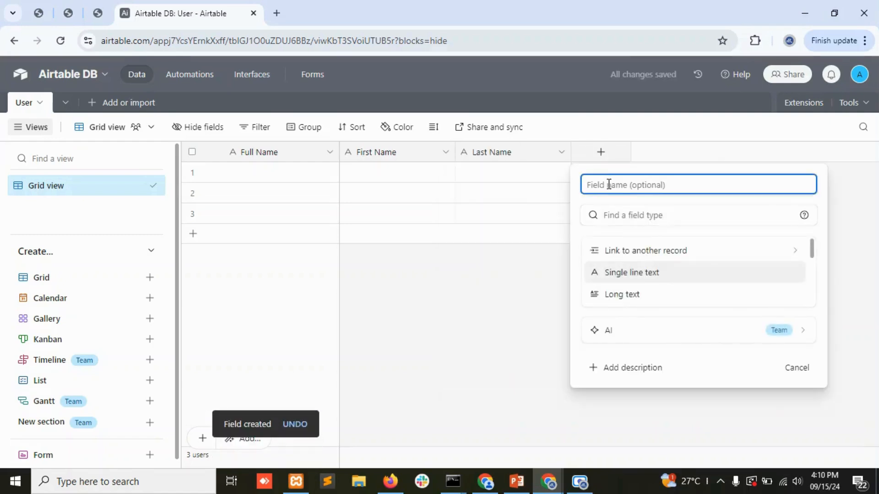
text(Email)
click(602, 211)
text(em)
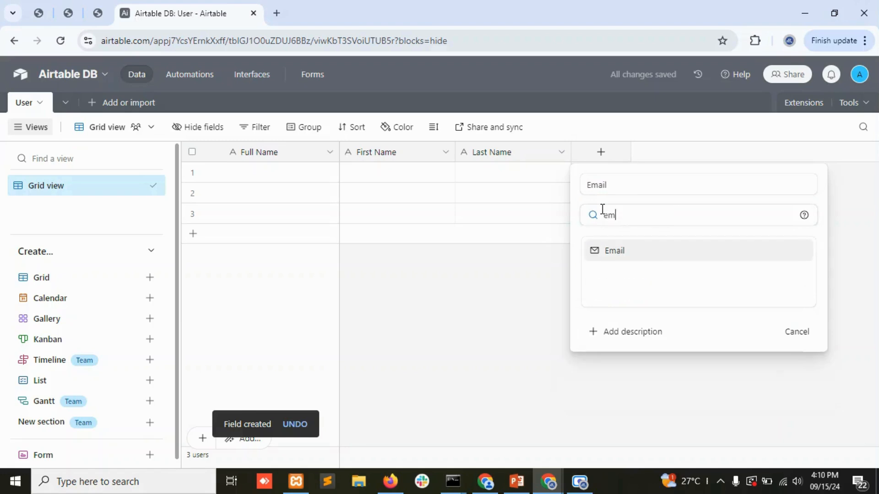
text(ail)
click(628, 254)
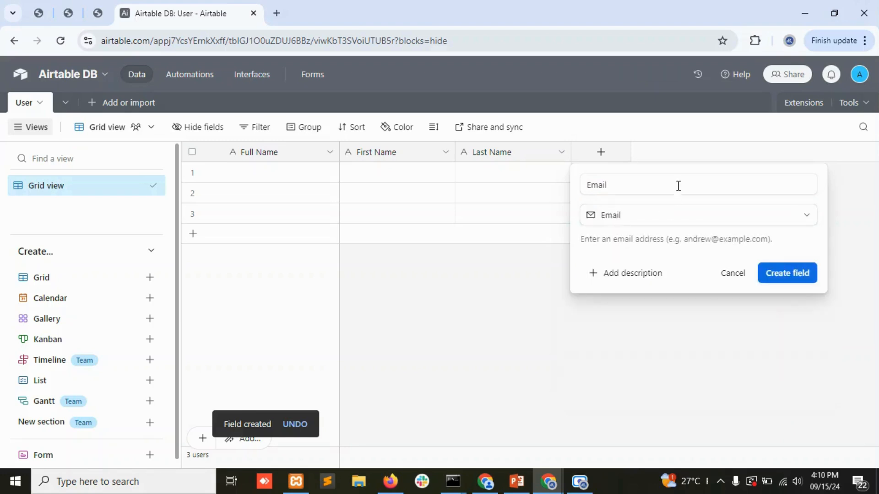
click(799, 281)
click(718, 153)
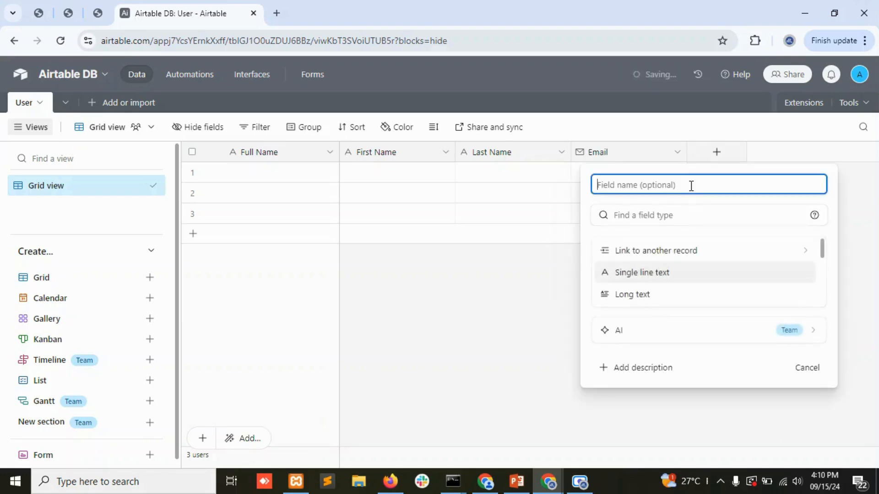
Add a Phone field of phone number type.
text(Phone)
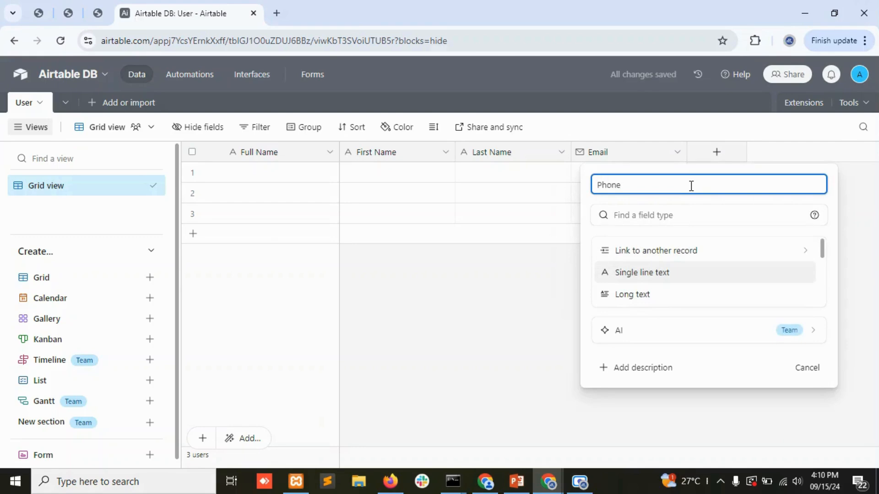
click(680, 216)
text(phom)
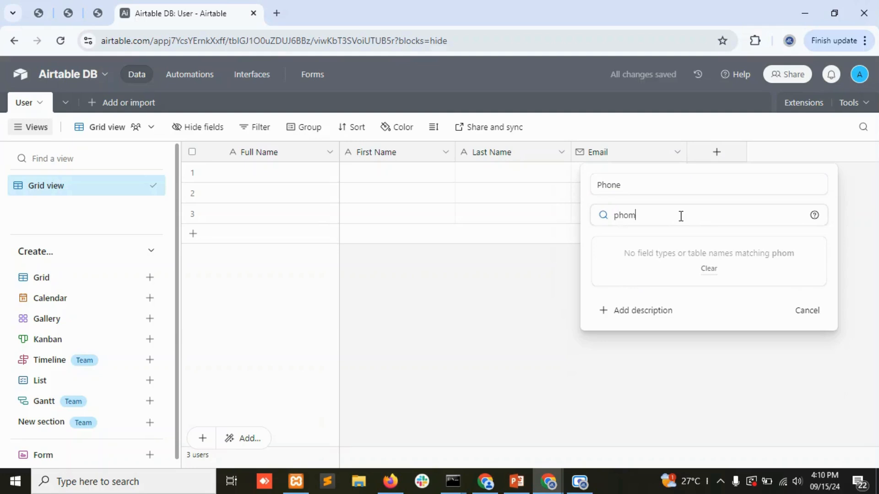
key(BackSpace)
click(657, 250)
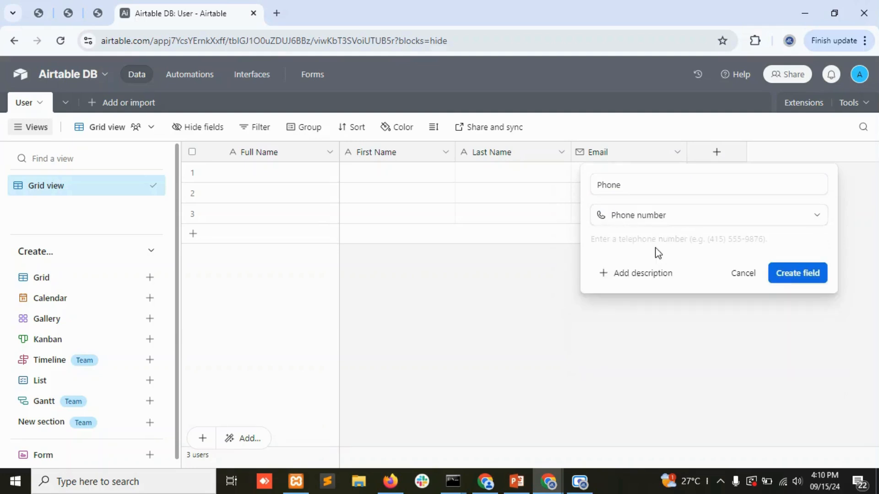
click(786, 273)
Create a single-select Status field with options 'Active' and 'In Active'.
click(836, 153)
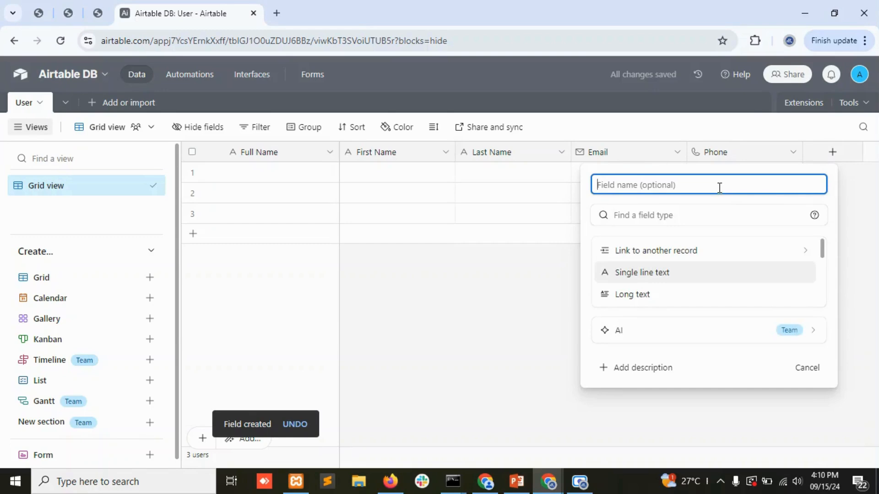
text(Status)
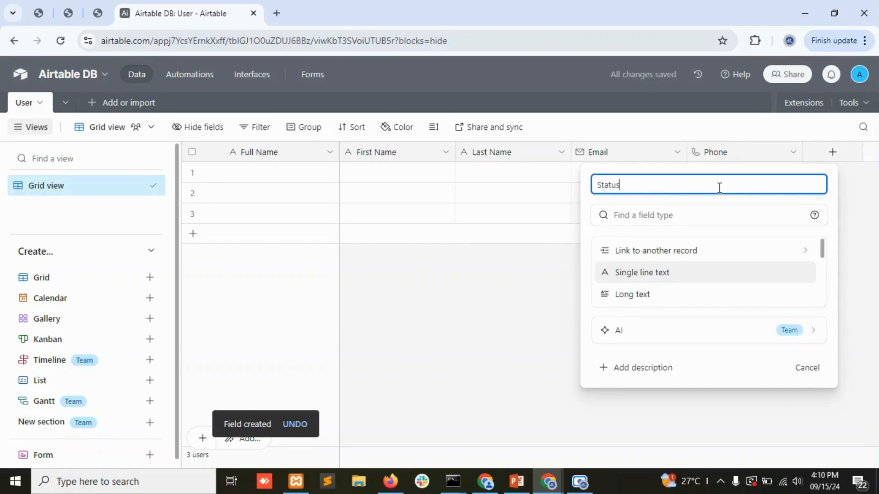
click(677, 214)
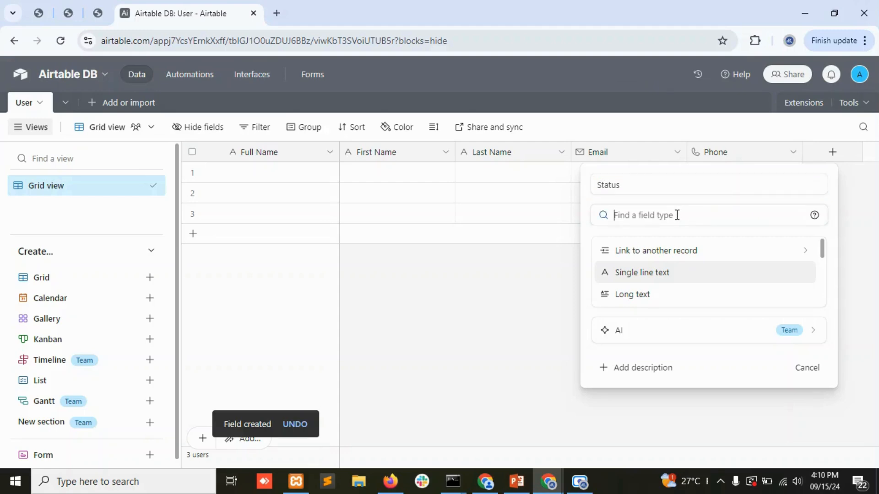
text(singl)
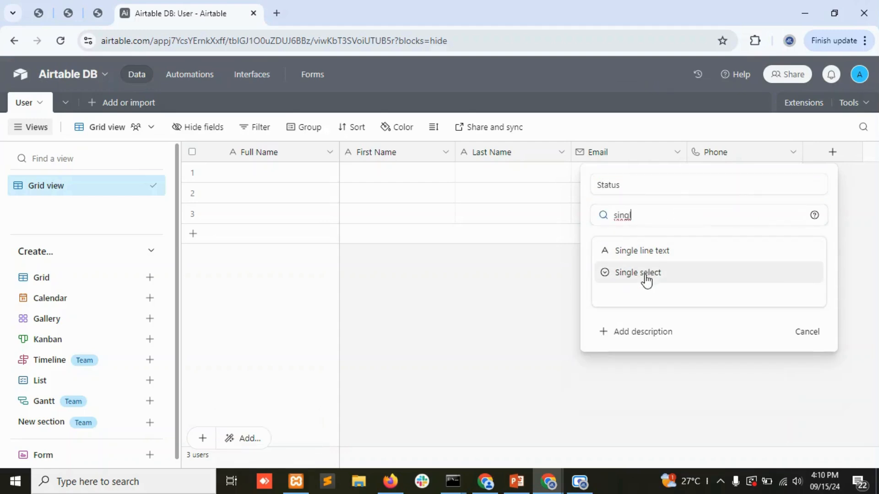
click(641, 273)
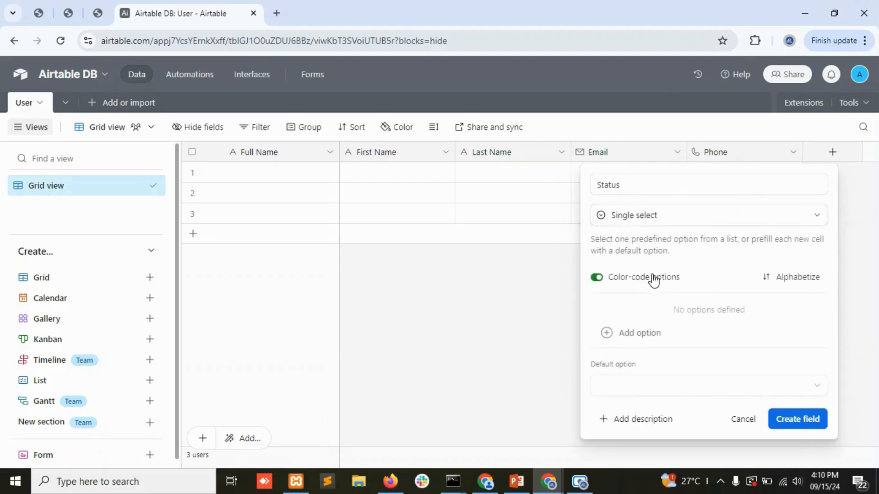
click(605, 340)
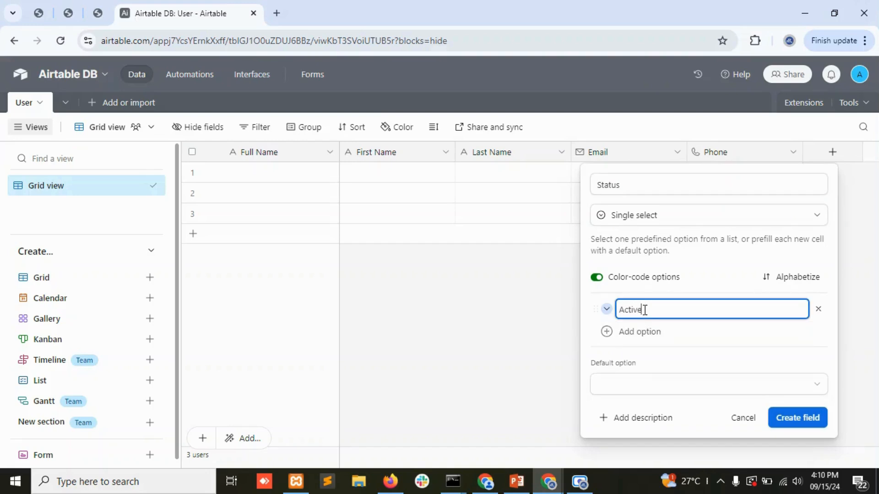
text(Active)
key(Return)
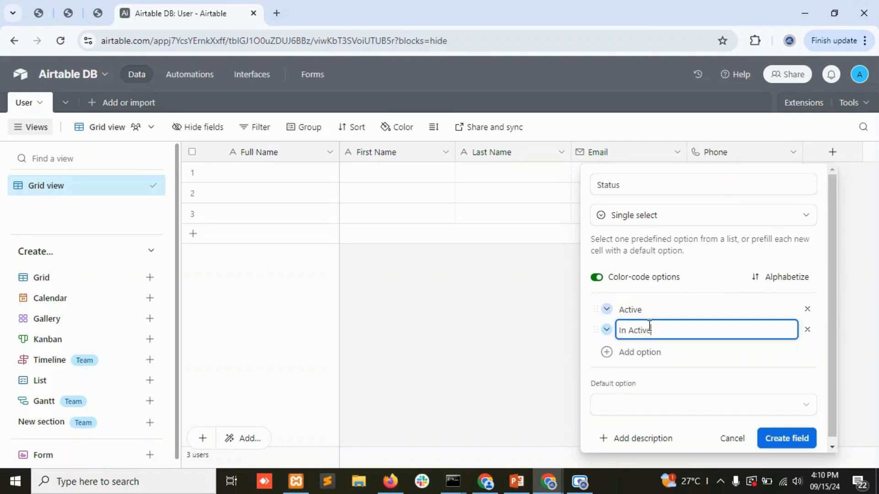
text(In Active)
click(774, 438)
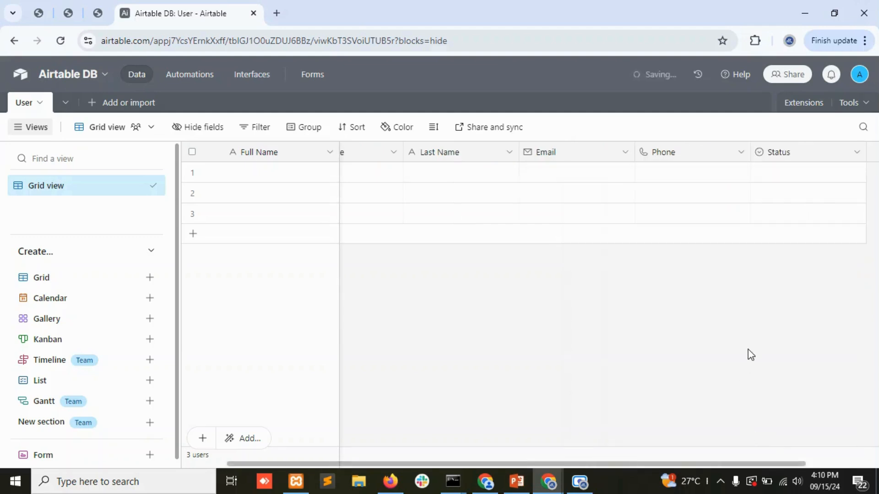
Enter the first record's first name, last name, e-mail address and phone number.
drag(685, 465, 252, 465)
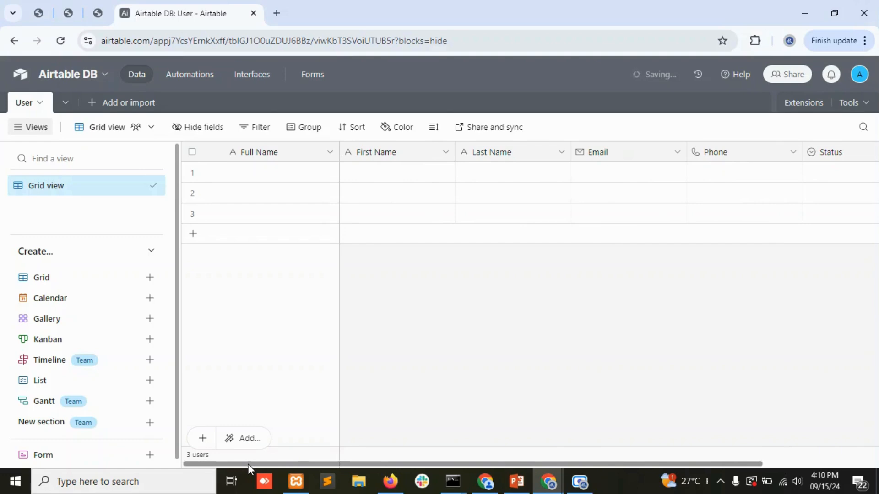
click(281, 178)
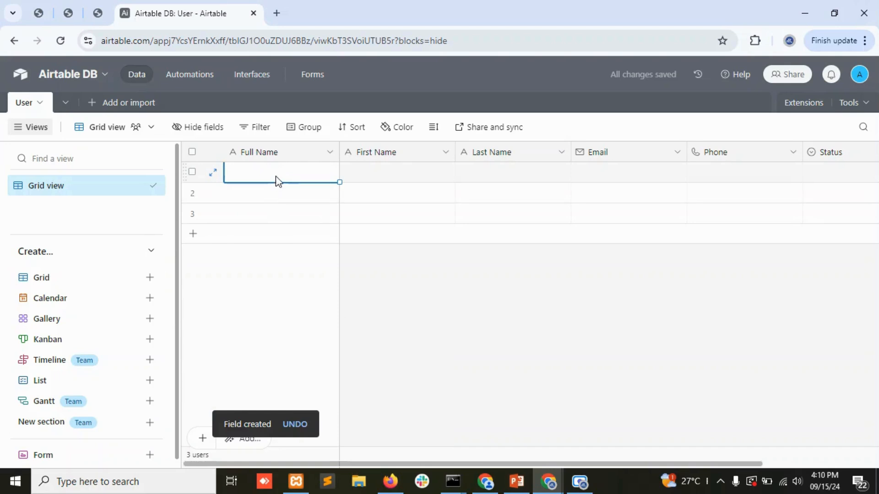
click(399, 174)
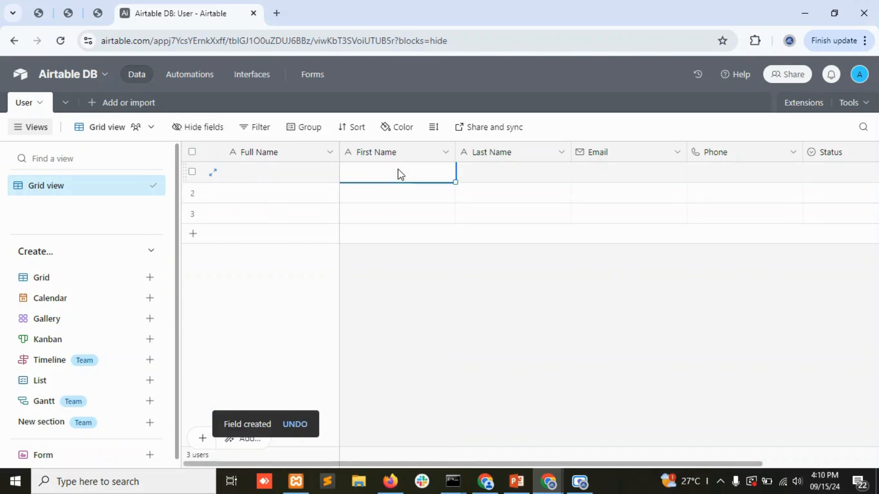
text(Pr)
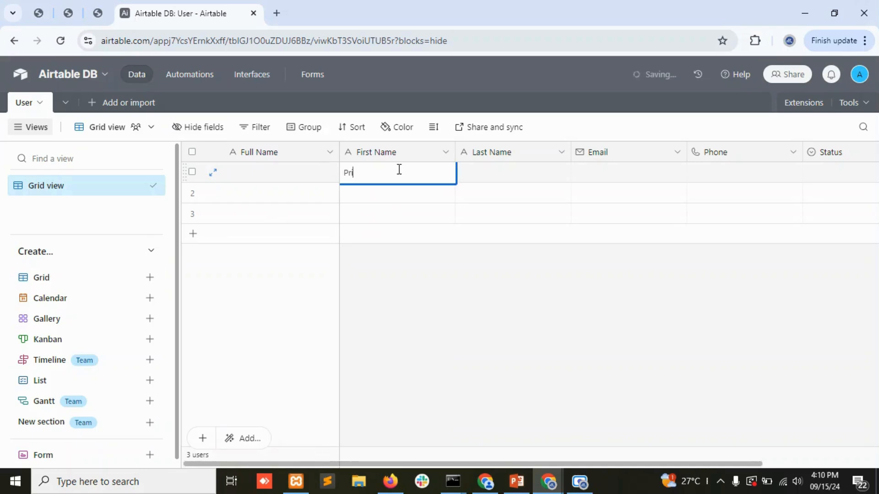
text(ime)
key(Tab)
text(RPA)
key(Tab)
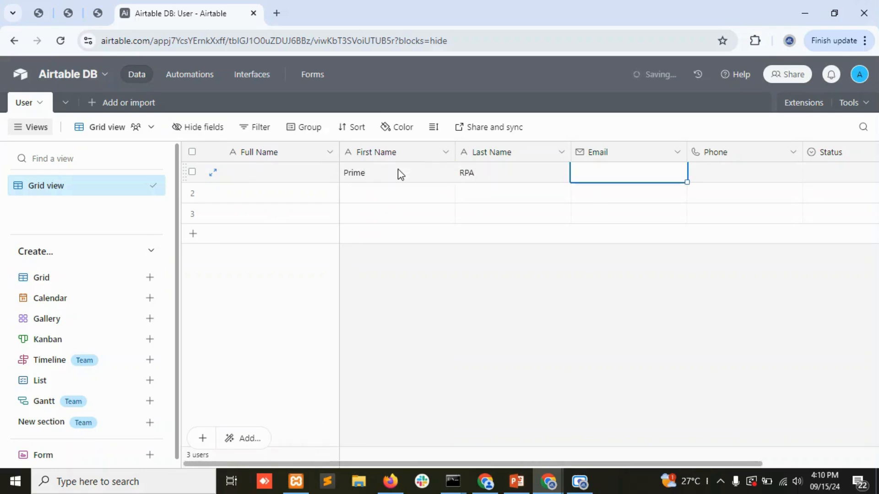
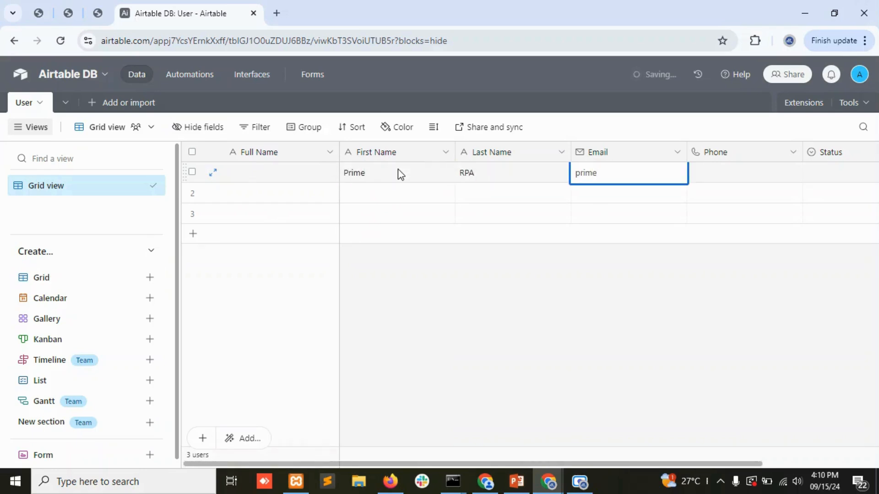
key(Tab)
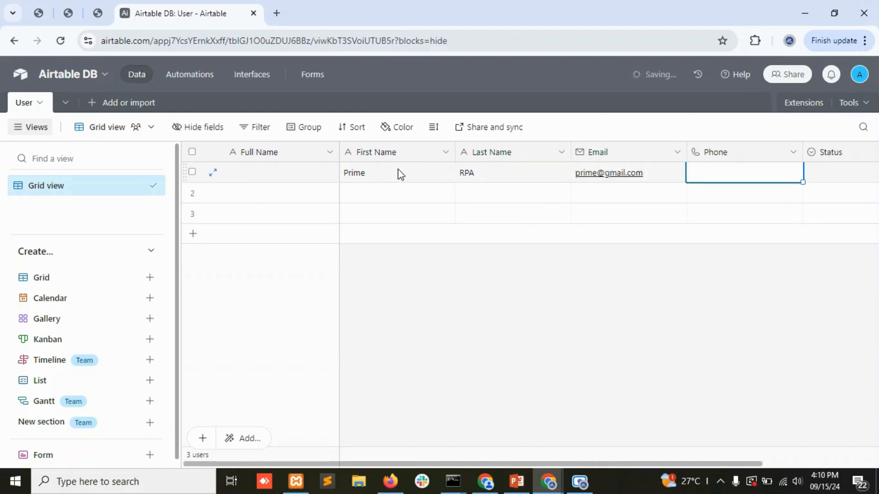
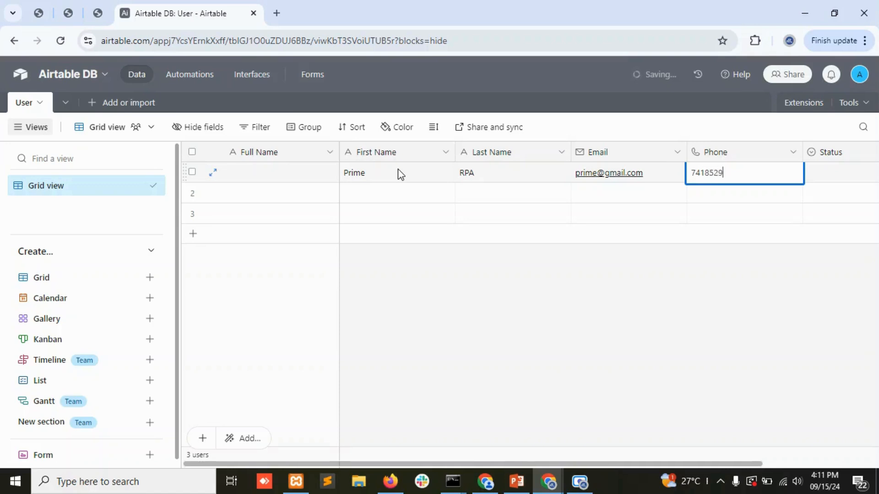
key(Tab)
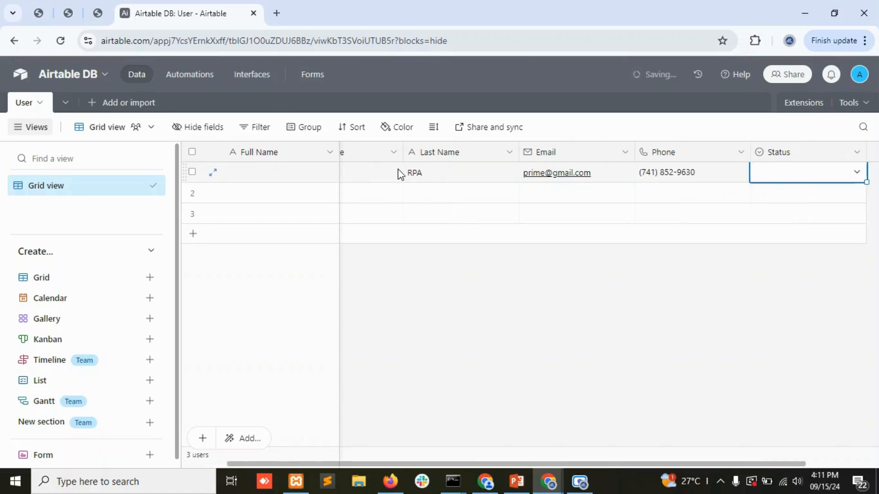
Set the first record's Status to Active and select the Full Name column.
click(805, 175)
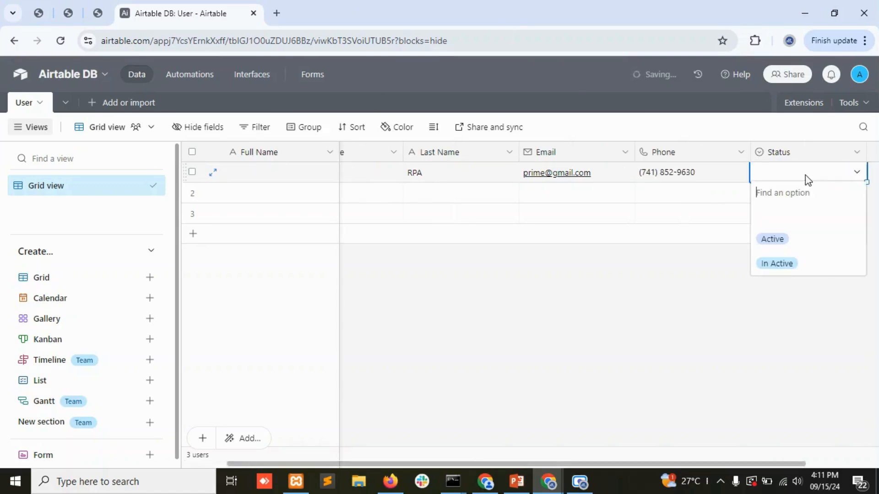
click(774, 239)
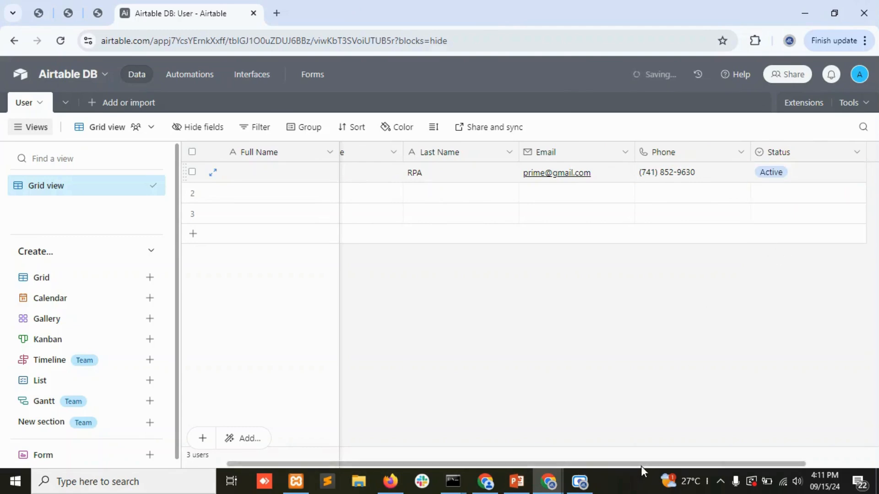
drag(645, 463, 602, 464)
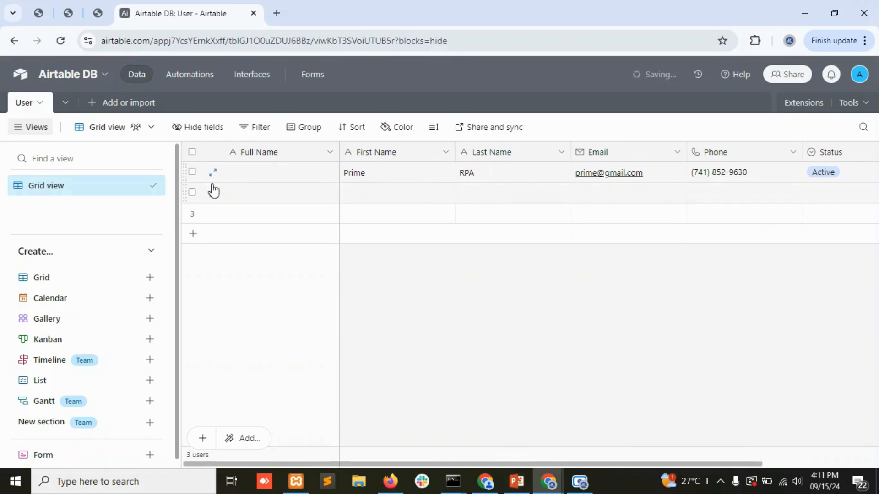
click(249, 172)
click(293, 153)
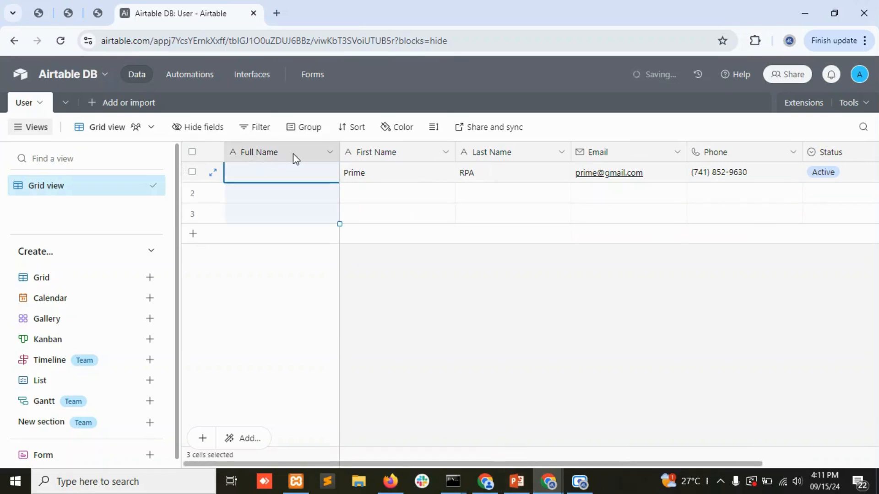
Change Full Name to a Formula field: CONCATENATE({First Name},' ',{Last Name}).
click(328, 153)
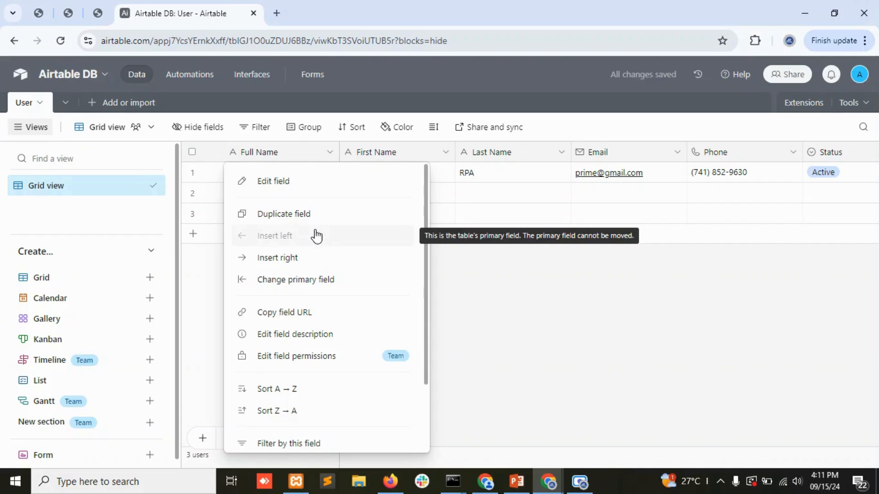
click(280, 181)
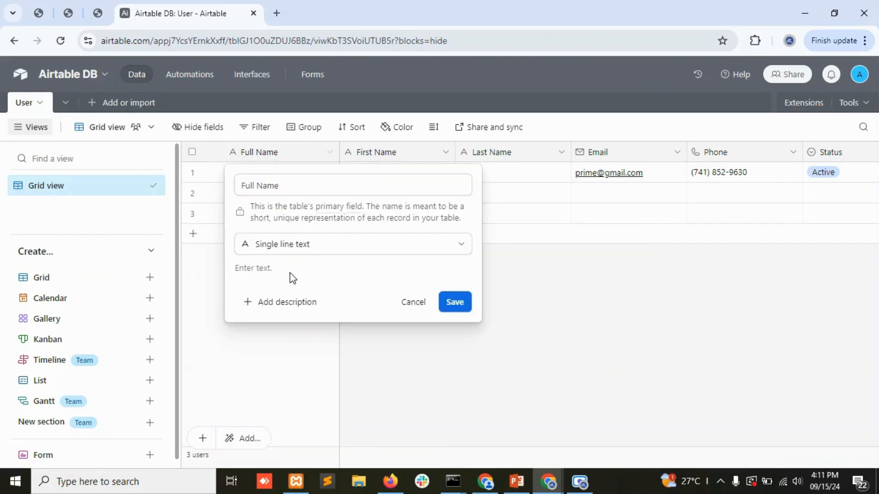
click(295, 245)
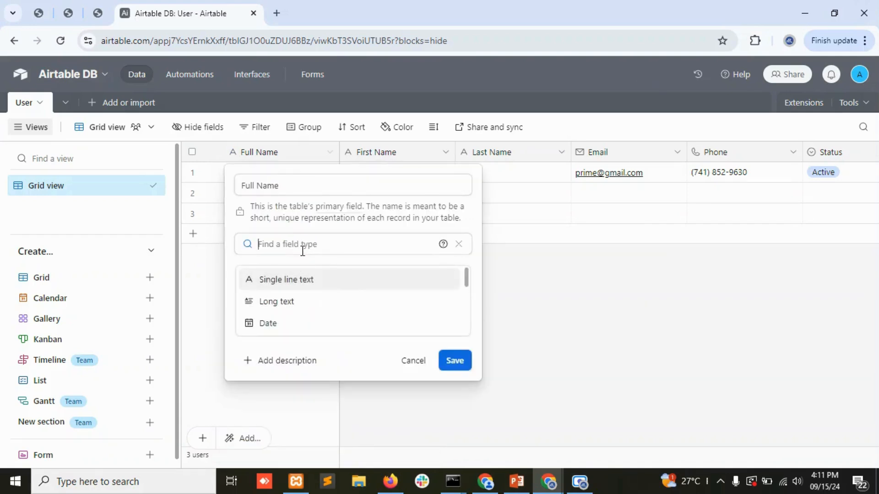
text(for)
key(Return)
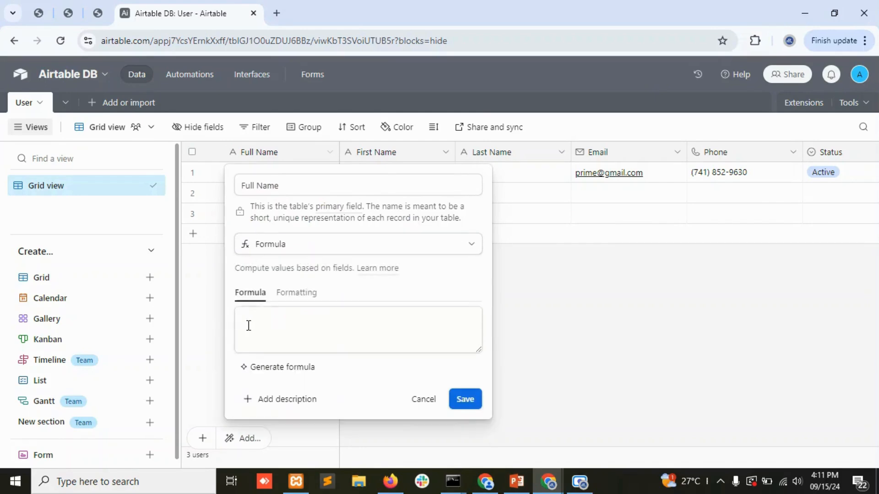
click(249, 325)
text(conc)
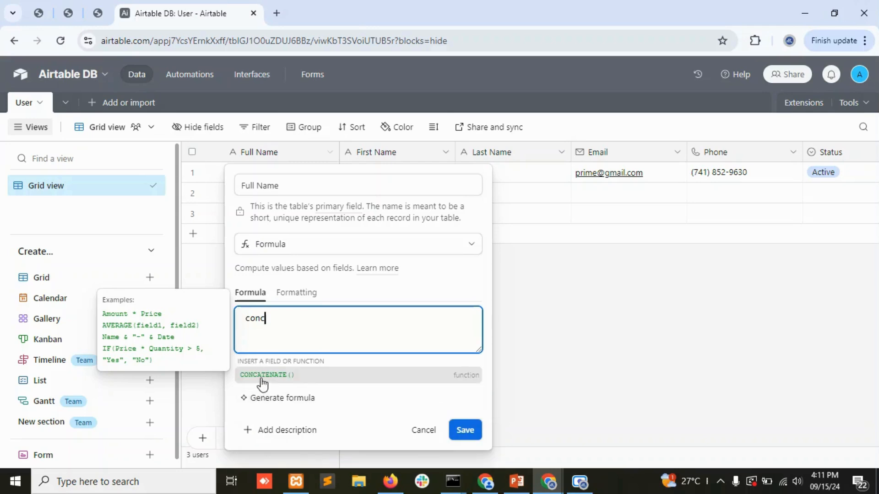
click(264, 378)
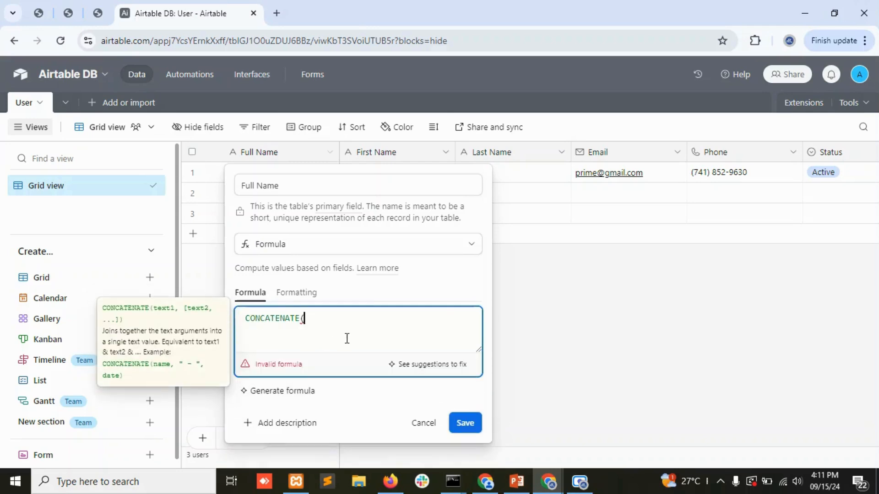
text({First Name})
text(,' ')
text(,{Last)
key(Tab)
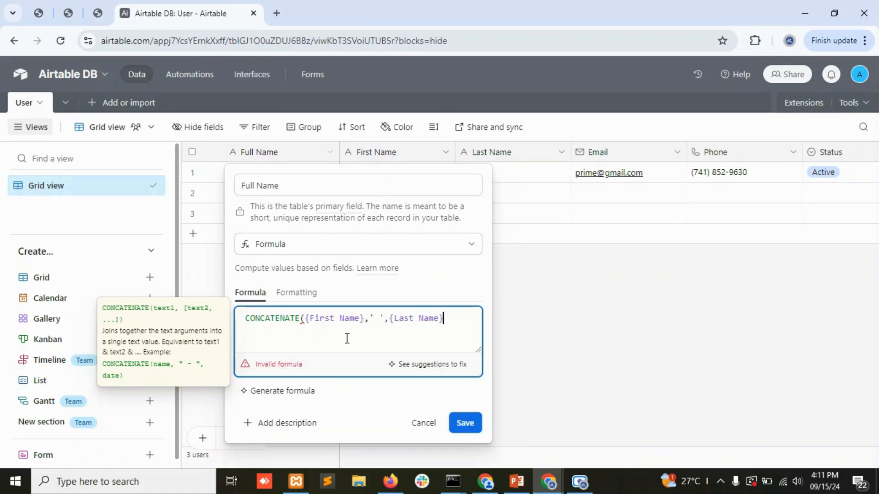
text())
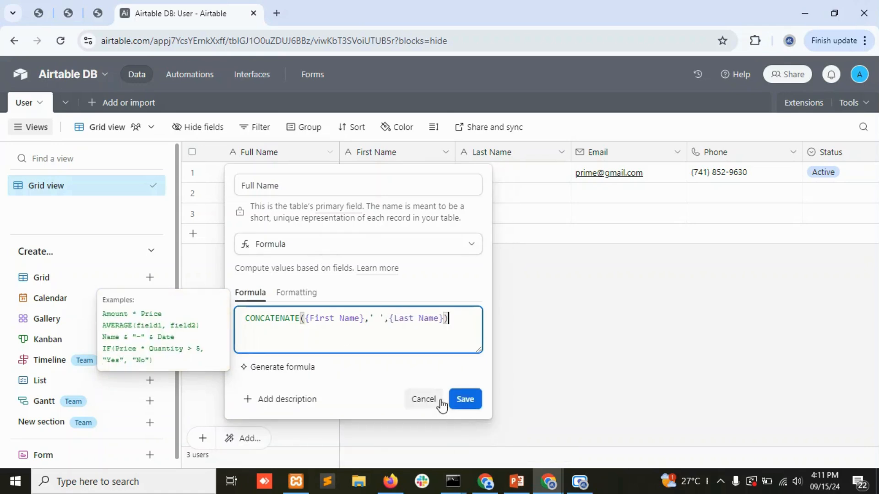
click(471, 399)
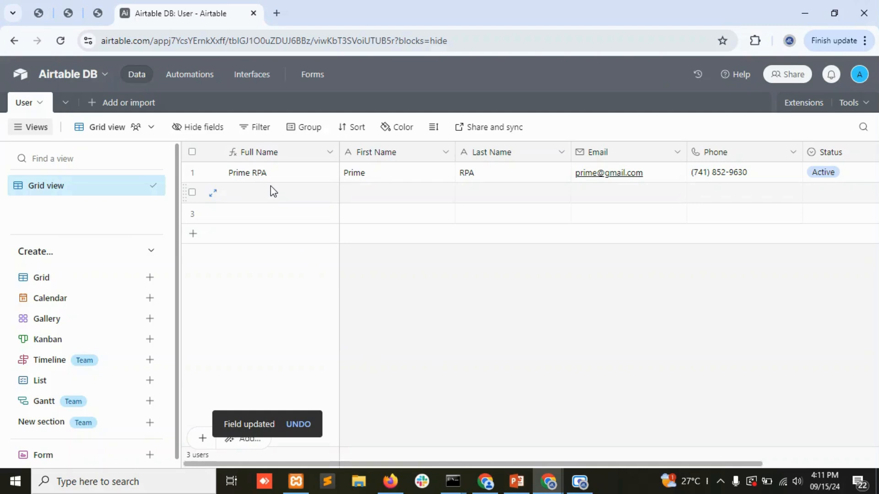
Enter the second user's first name and complete their last name.
click(401, 193)
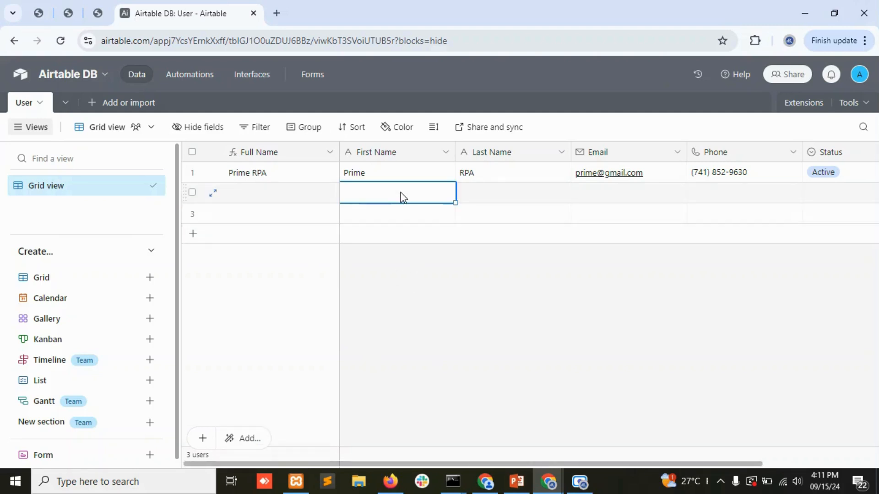
text(John)
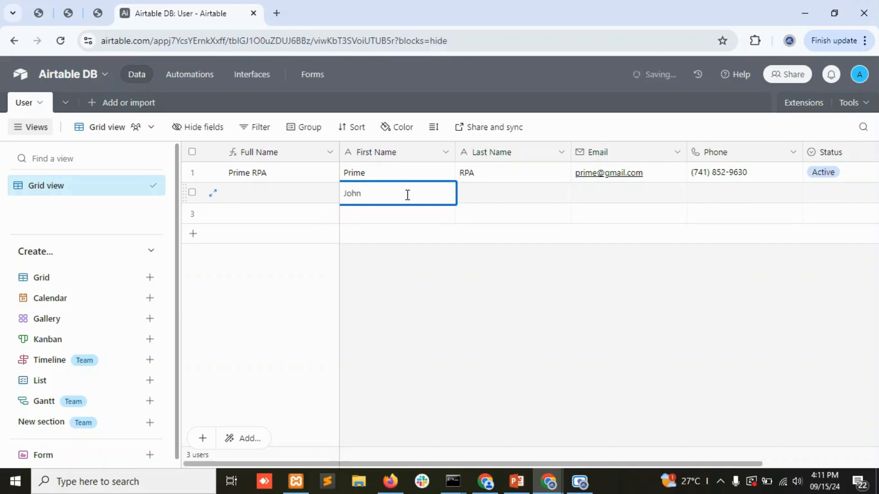
click(487, 195)
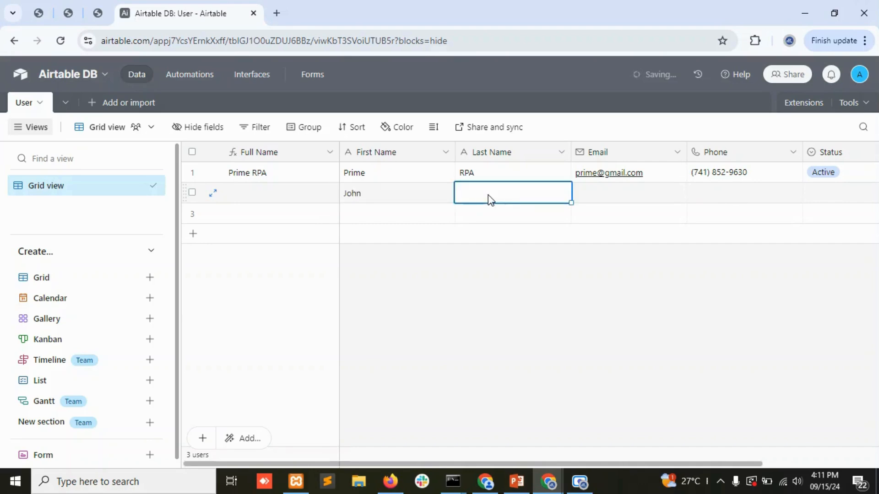
text(Doe)
Enter the third user's first and last name in row 3.
click(355, 218)
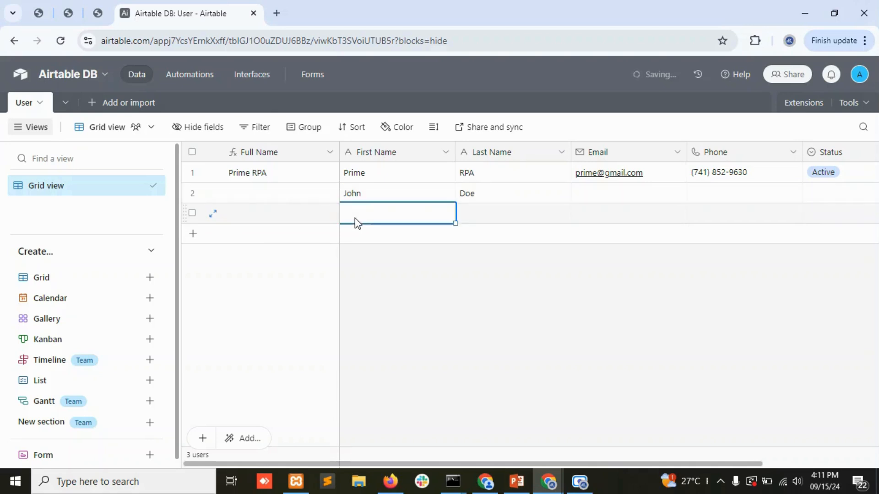
key(Tab)
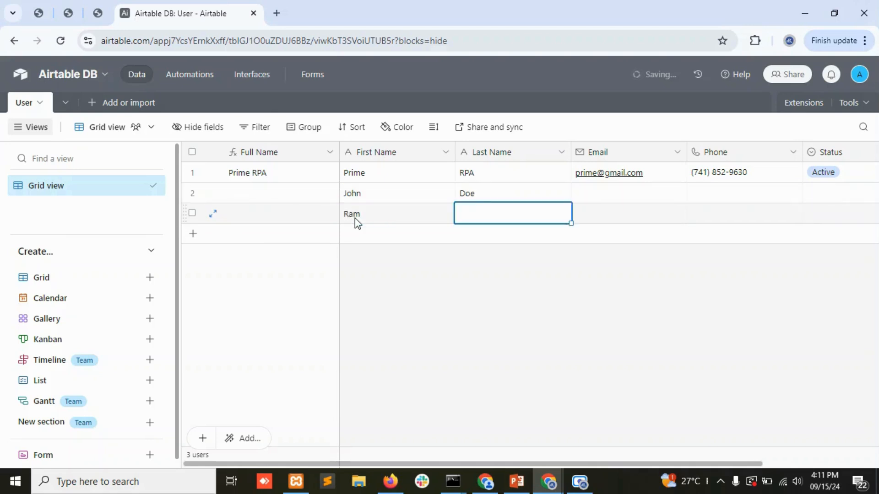
key(Tab)
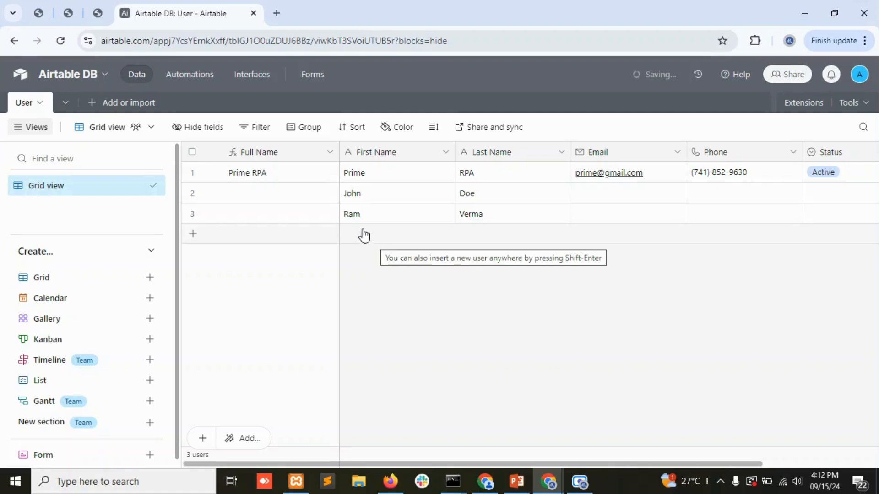
Add a fourth user row and fill in its first and last name.
click(363, 234)
click(377, 237)
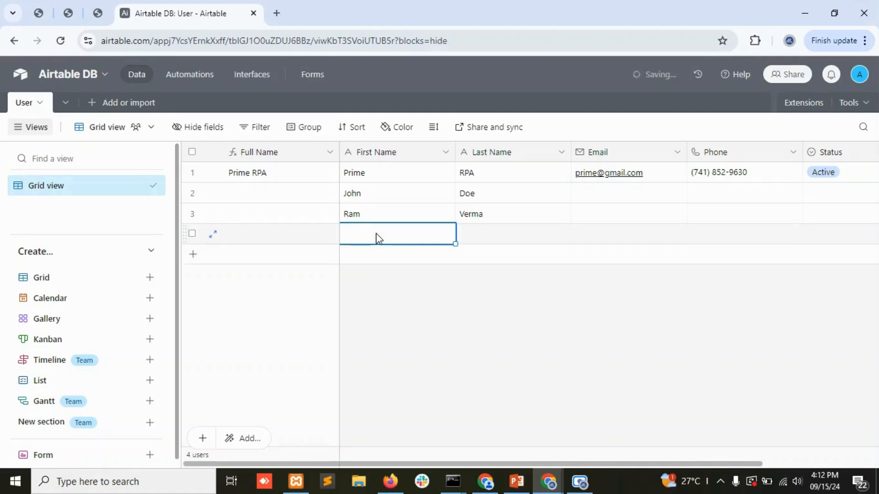
text(Sanjay)
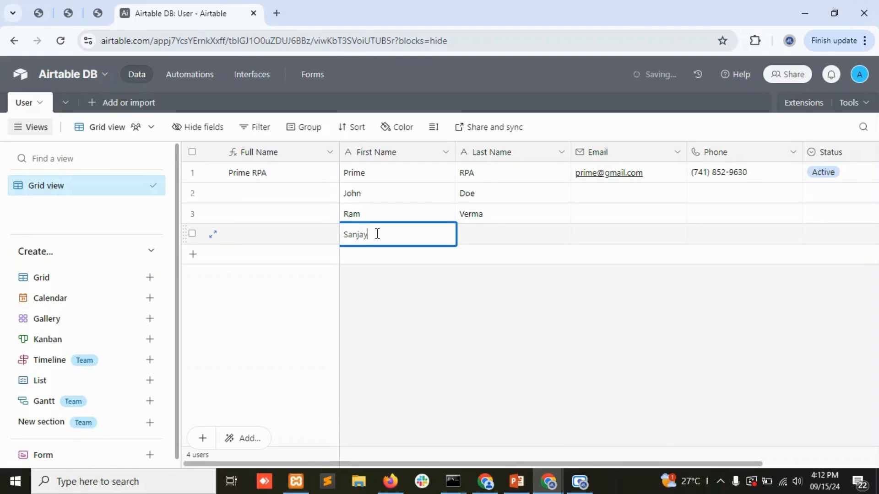
key(Tab)
text(S)
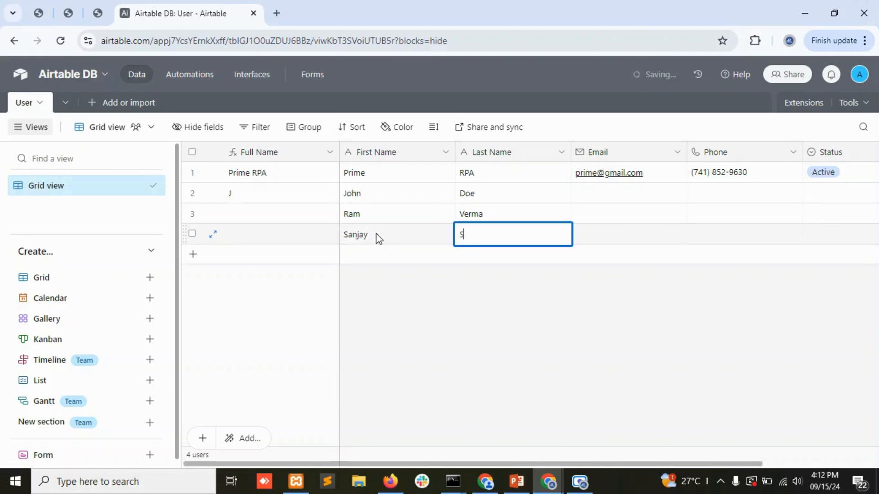
click(519, 349)
click(600, 197)
click(665, 173)
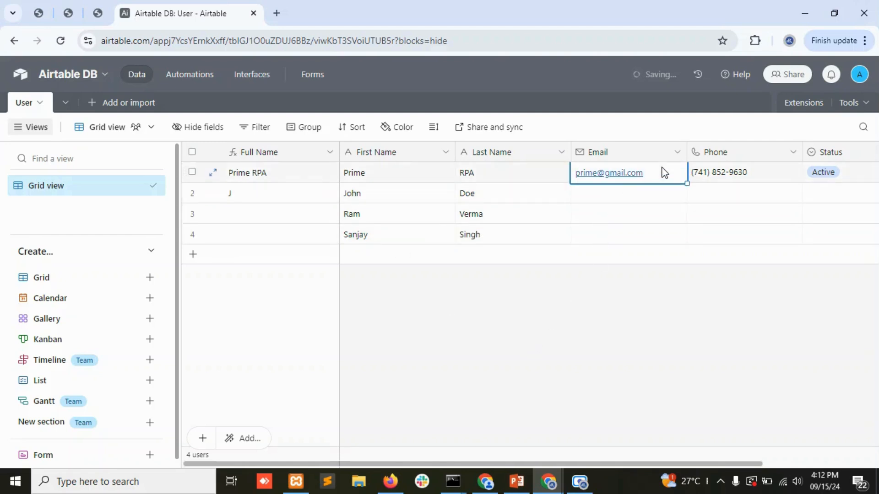
Fill row 1's Email, Phone and Active Status down through row 4.
drag(664, 173, 796, 238)
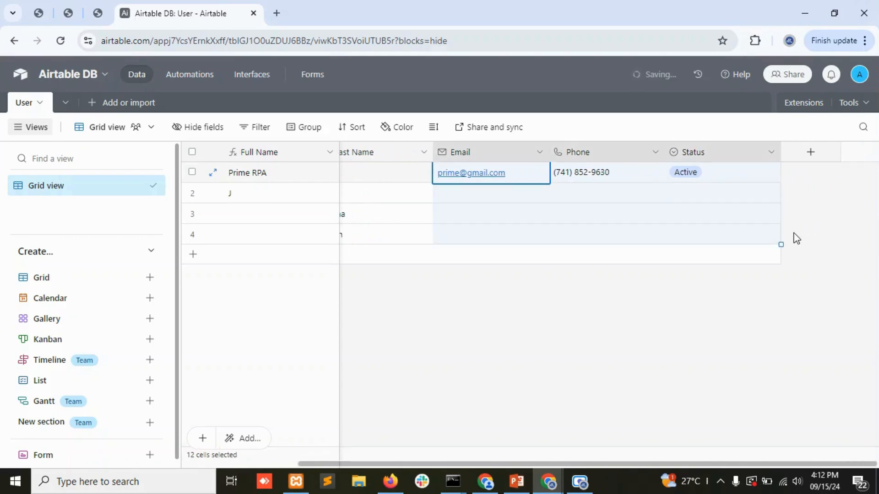
key(ctrl+d)
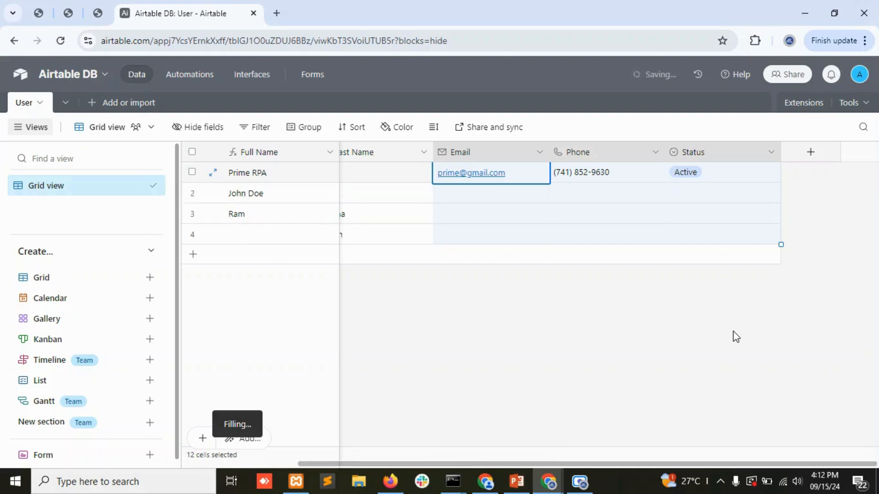
drag(705, 464, 477, 464)
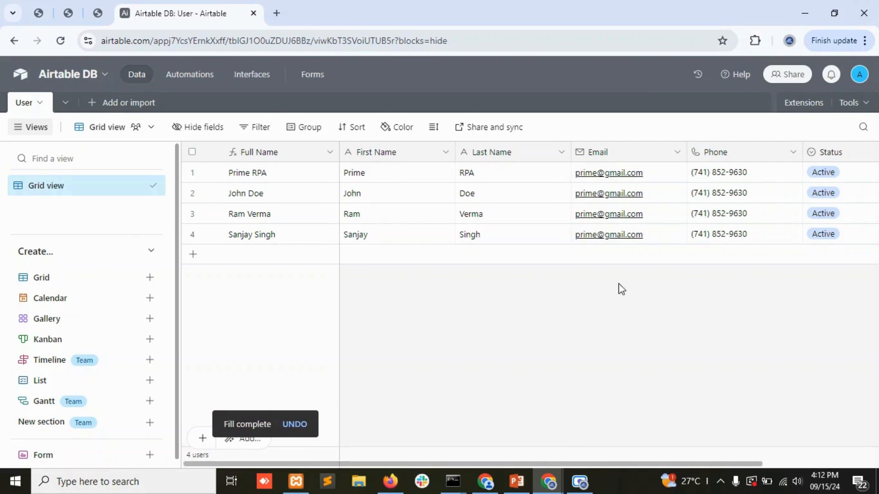
drag(612, 465, 783, 472)
Create a new field named DOB with the Date field type.
click(811, 152)
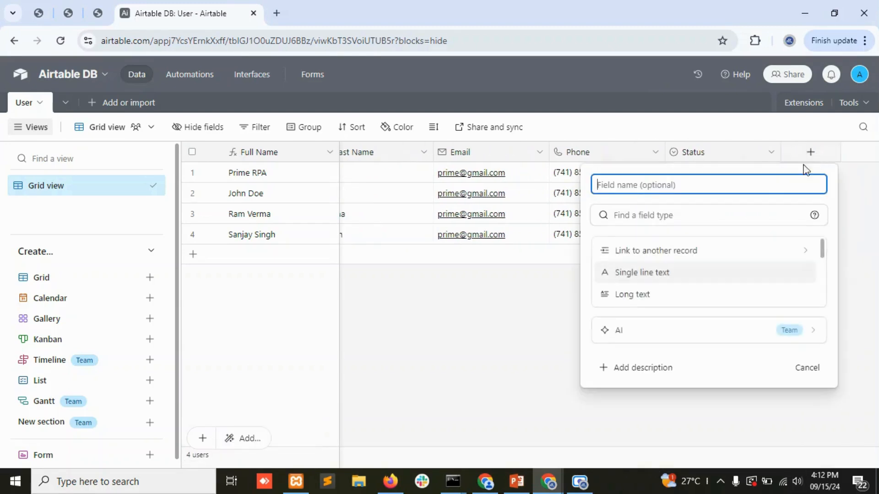
text(DOB)
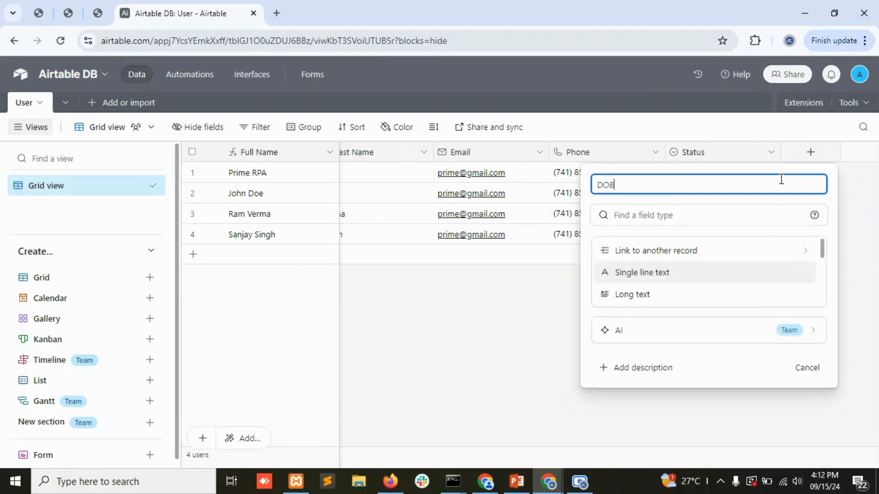
click(636, 216)
text(d)
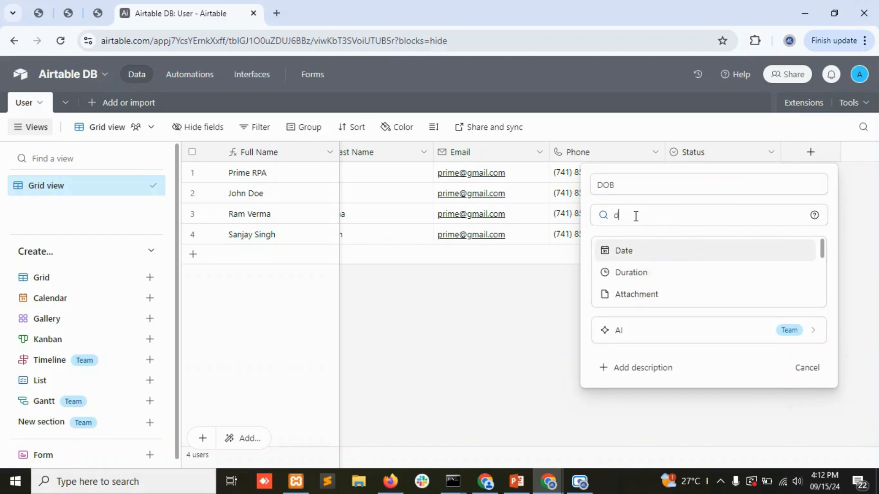
text(a)
click(638, 251)
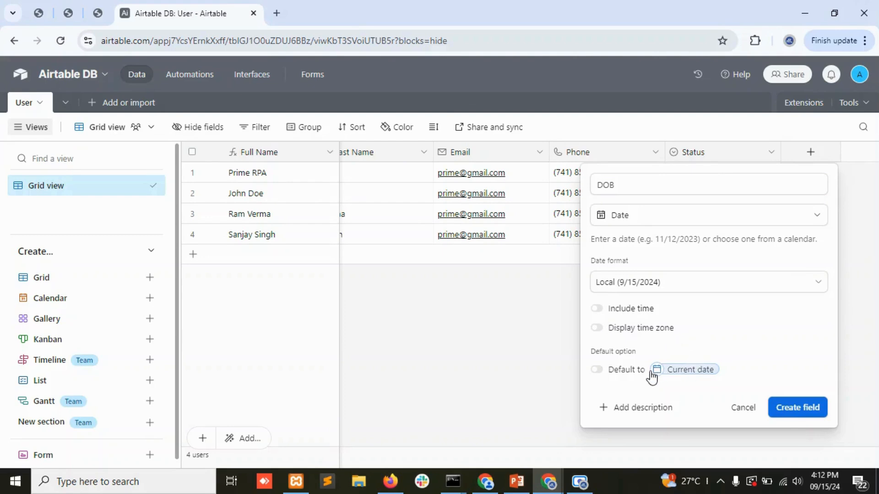
click(798, 408)
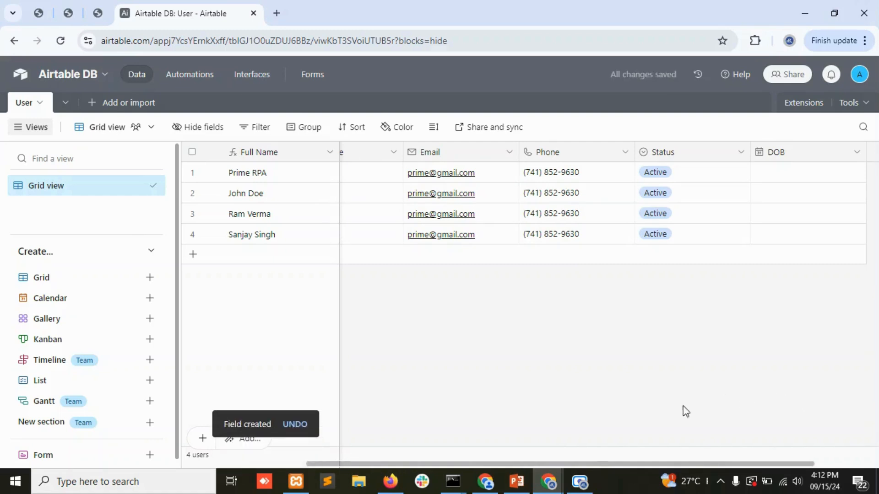
drag(612, 464, 676, 464)
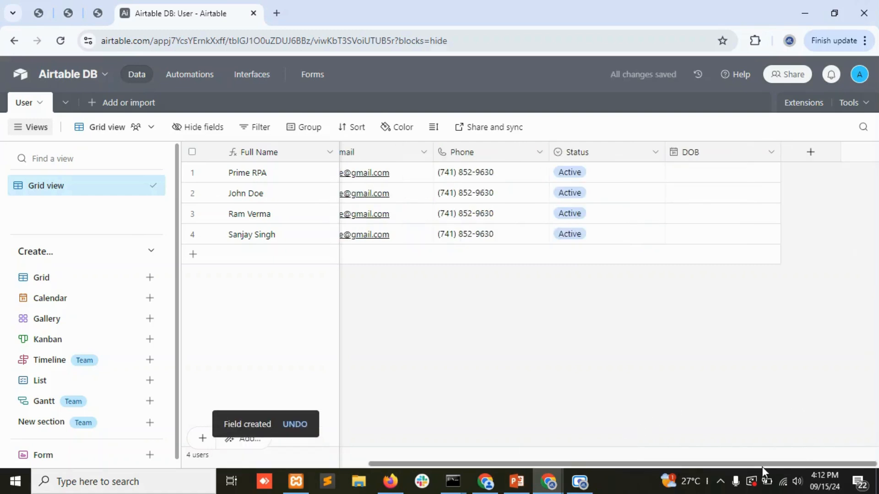
Set the first user's DOB to 9/15/2024.
double_click(708, 178)
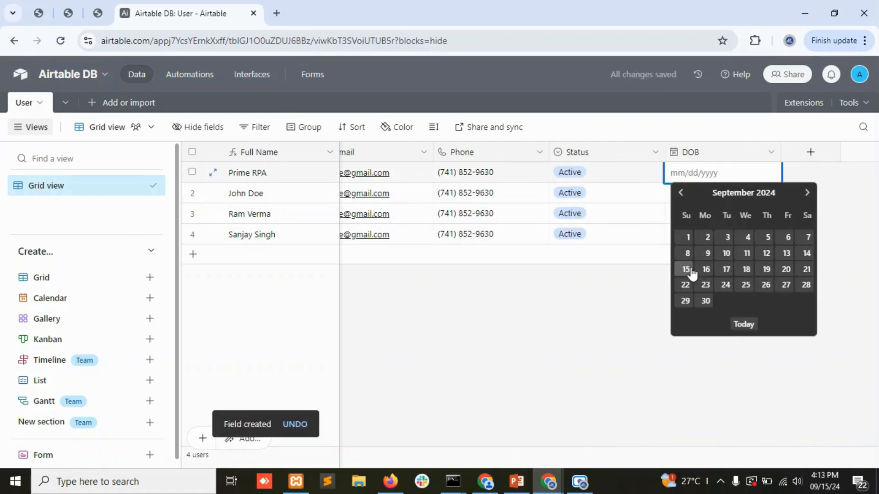
click(686, 270)
click(606, 346)
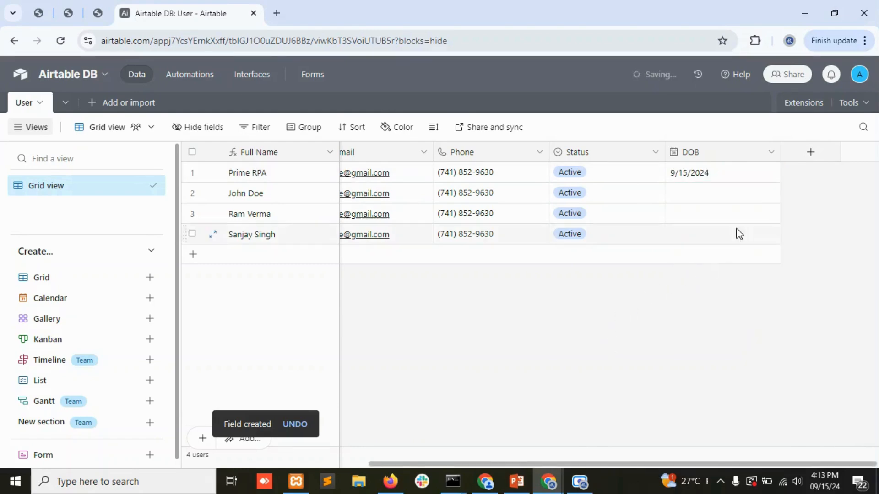
click(772, 156)
click(841, 247)
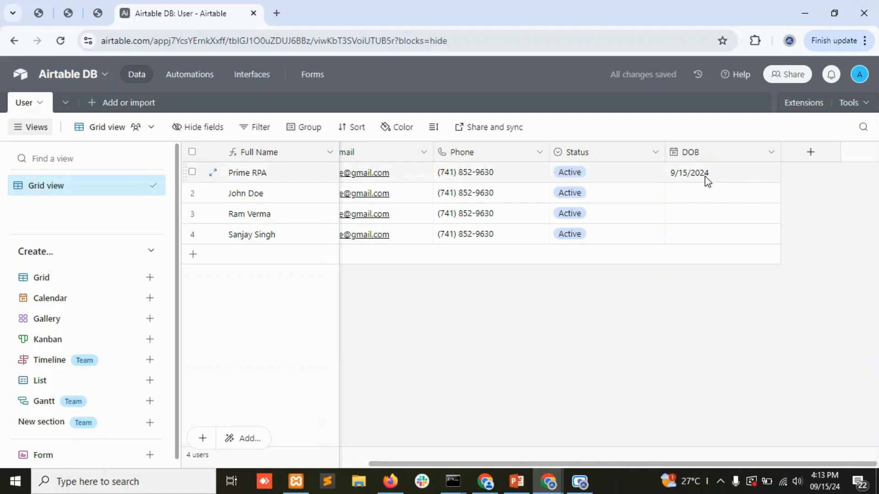
Set the third user's DOB to 9/16/2024.
click(699, 197)
click(699, 213)
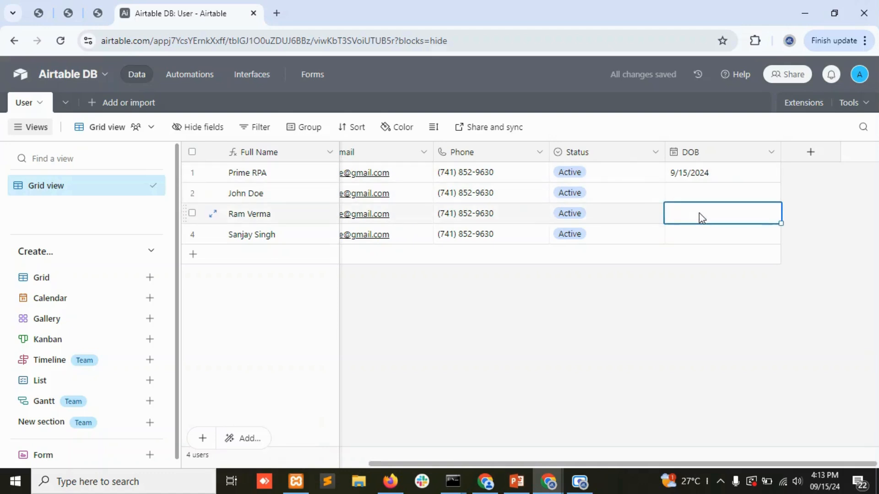
click(699, 213)
click(712, 309)
click(655, 285)
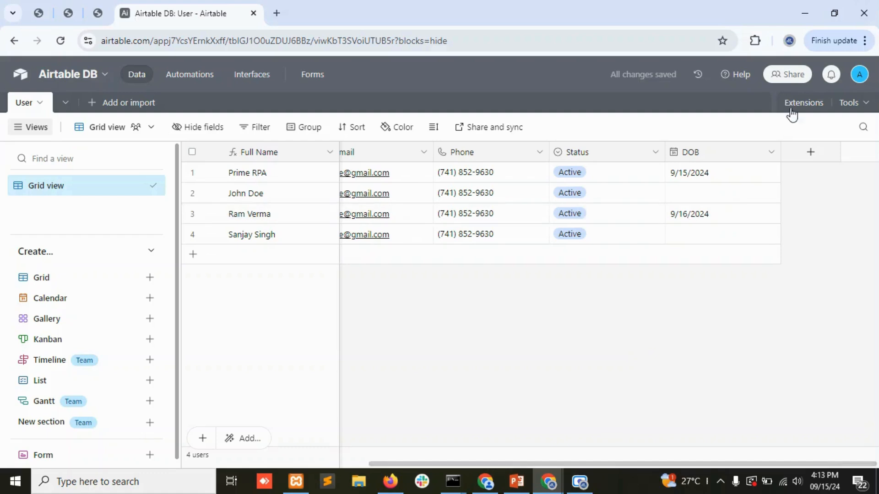
click(811, 152)
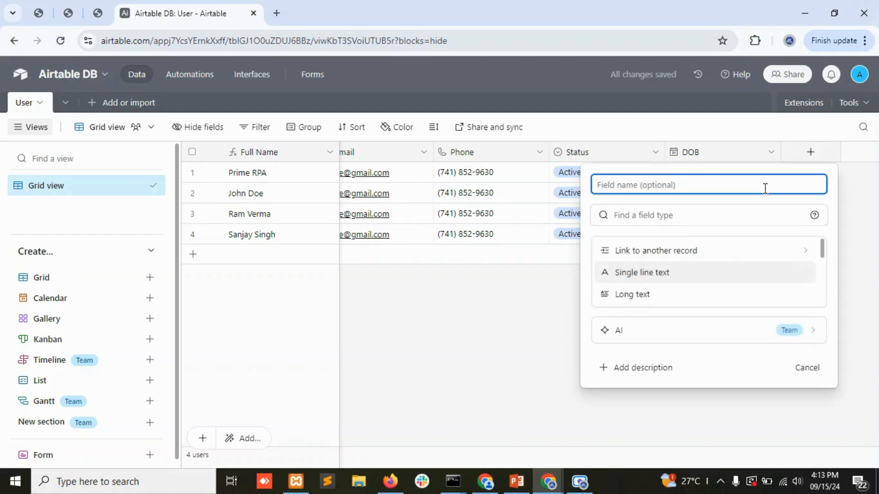
Name the new field 'Formatted DOB' and make it a Formula field.
text(Formate)
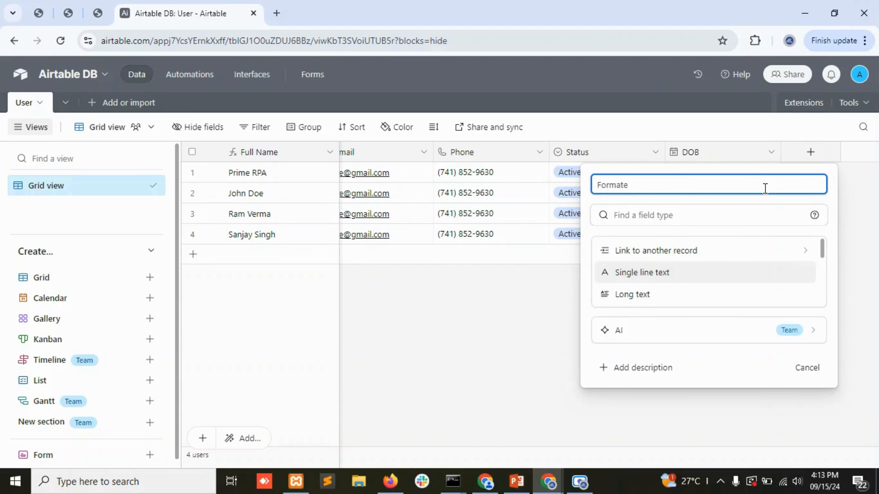
text(d DOB)
right_click(624, 185)
click(653, 199)
click(657, 219)
text(da)
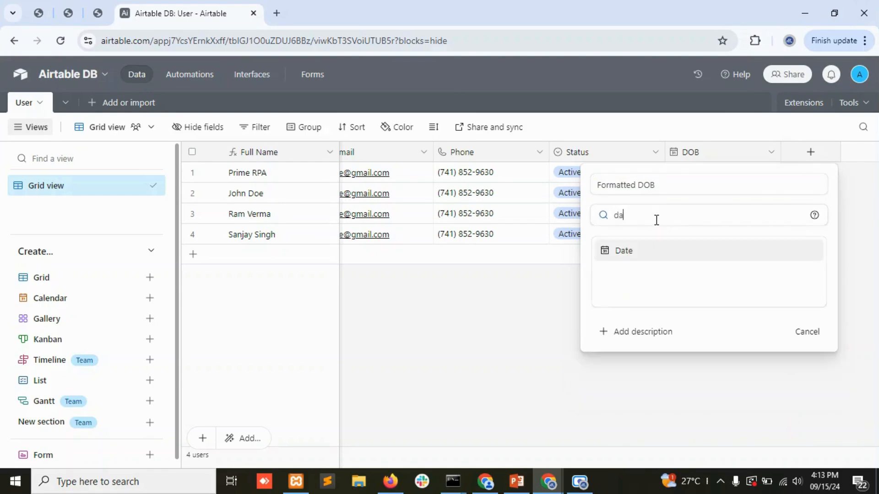
click(652, 251)
click(642, 216)
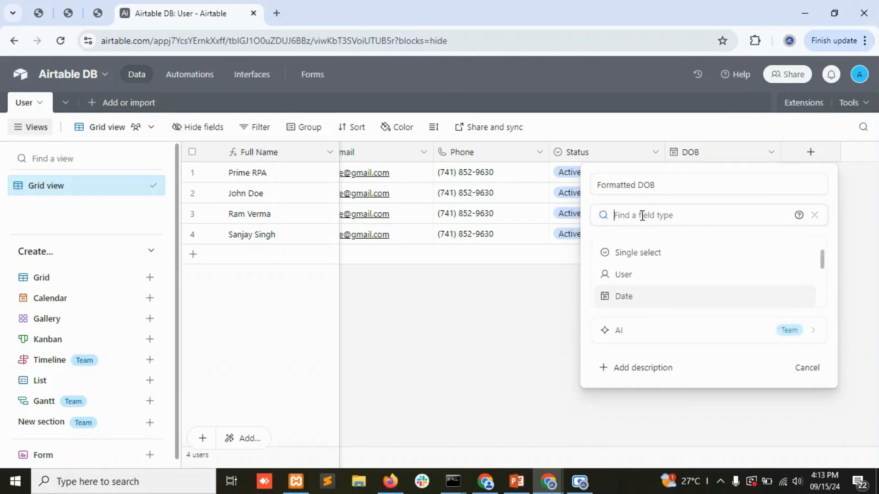
text(form)
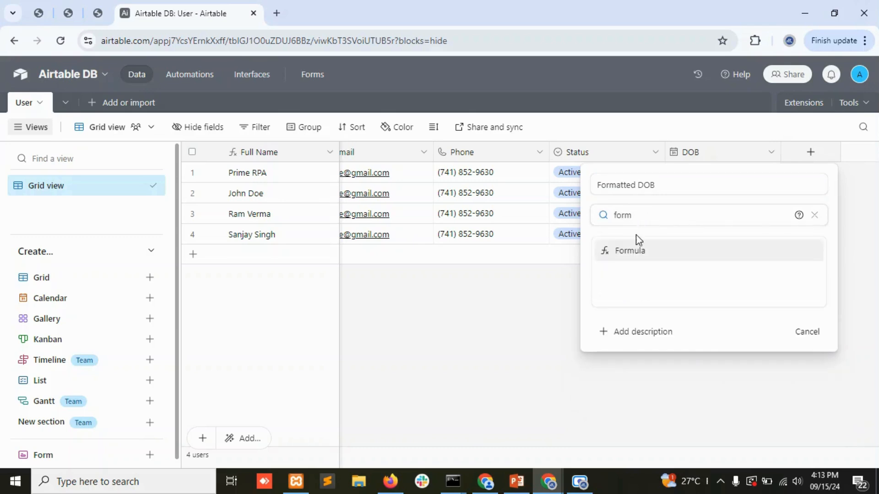
click(640, 255)
Enter DATETIME_FORMAT(DOB,'MM-DD-YYYY') as the formula and create the field.
text(d)
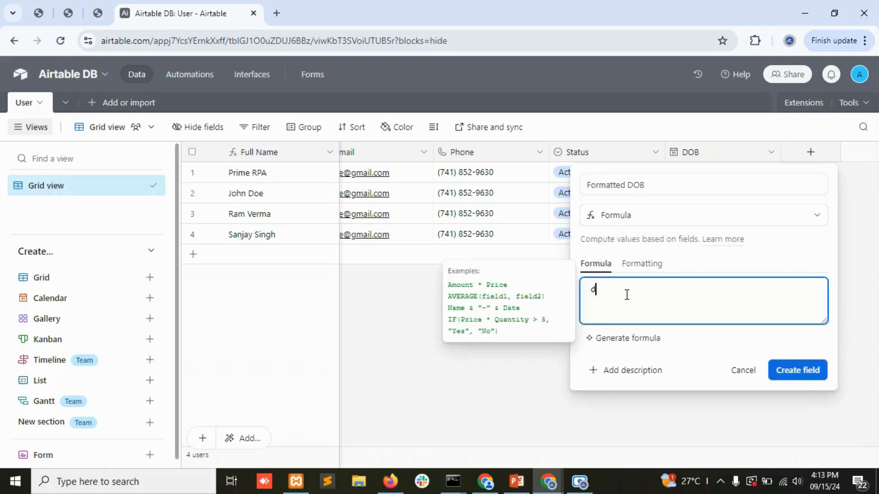
text(ate)
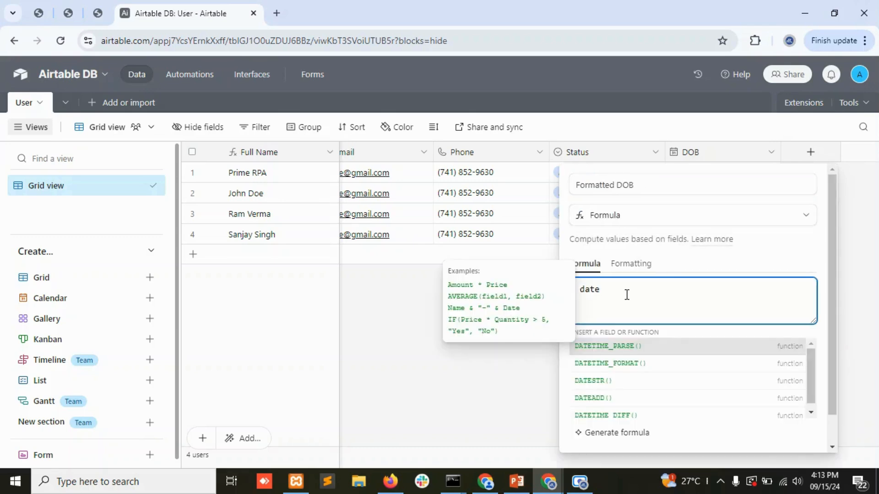
click(616, 363)
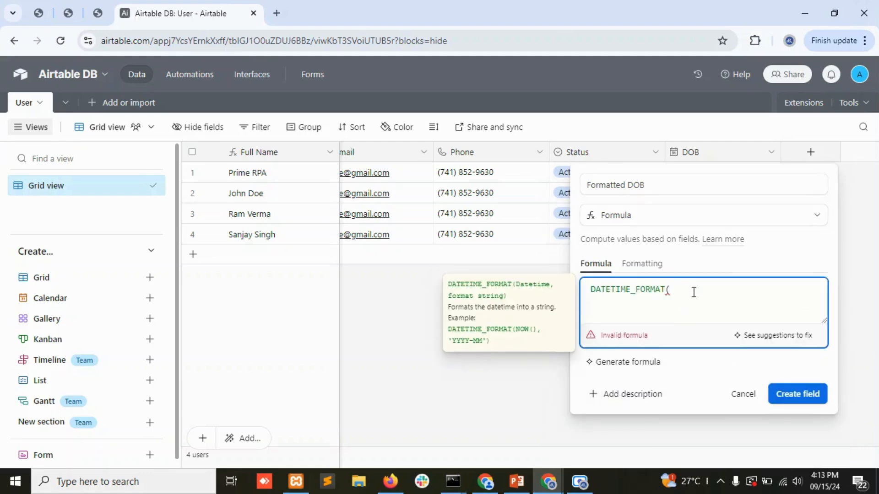
text(DOB)
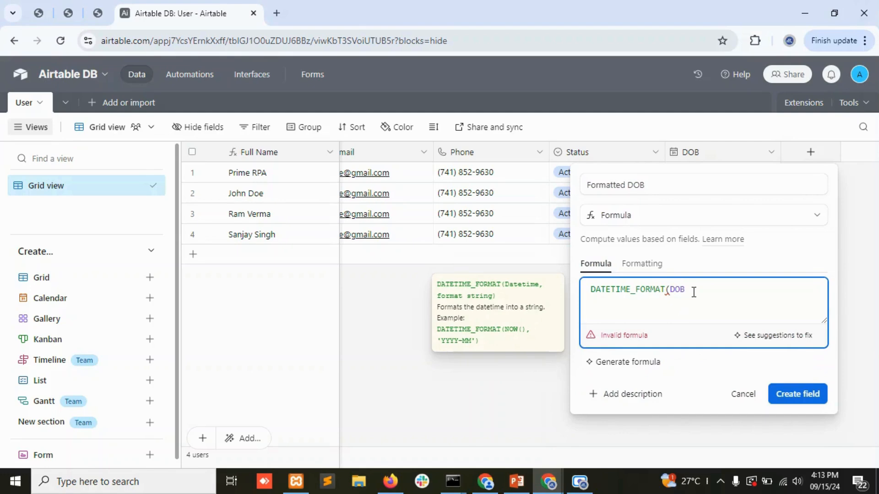
text(,'MM-DD-YYYY)
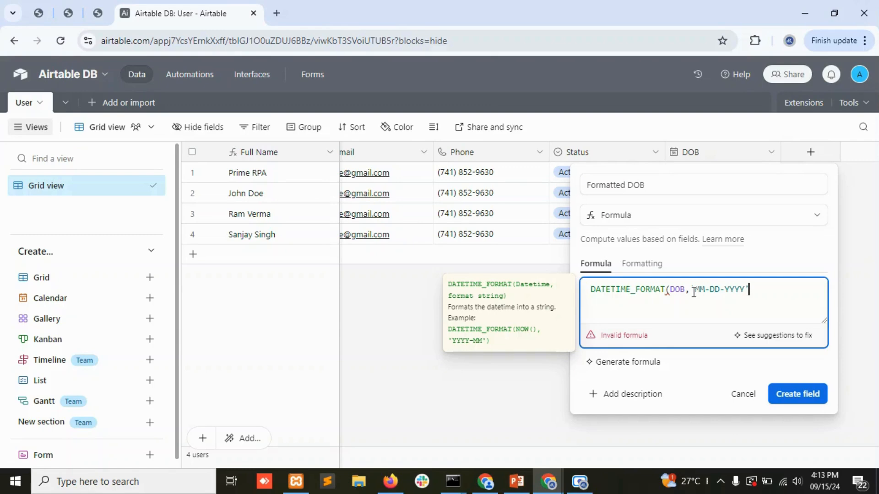
text())
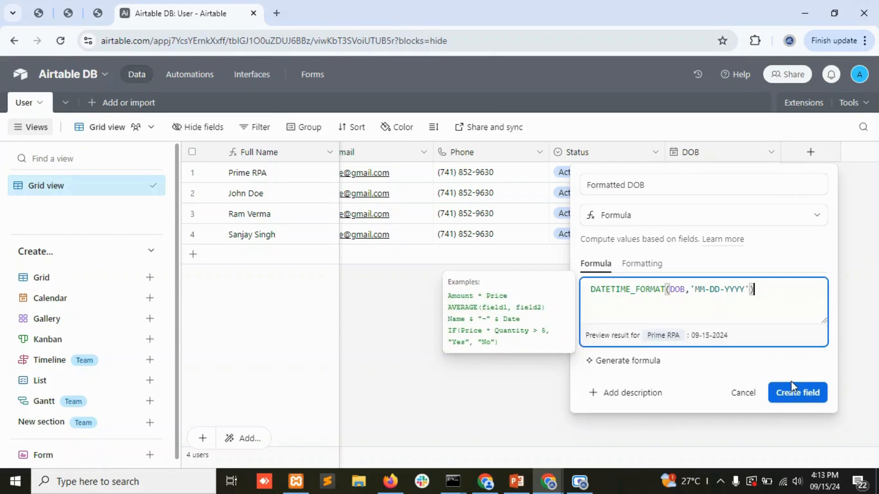
click(797, 397)
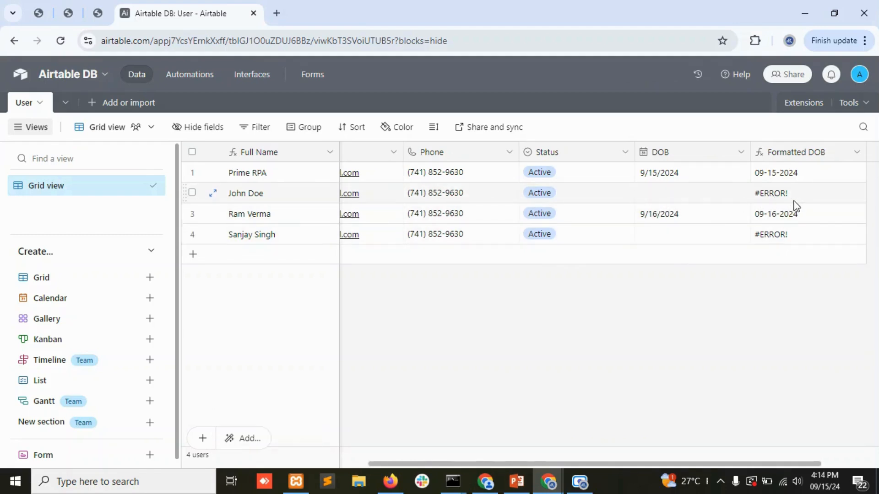
drag(724, 463, 839, 464)
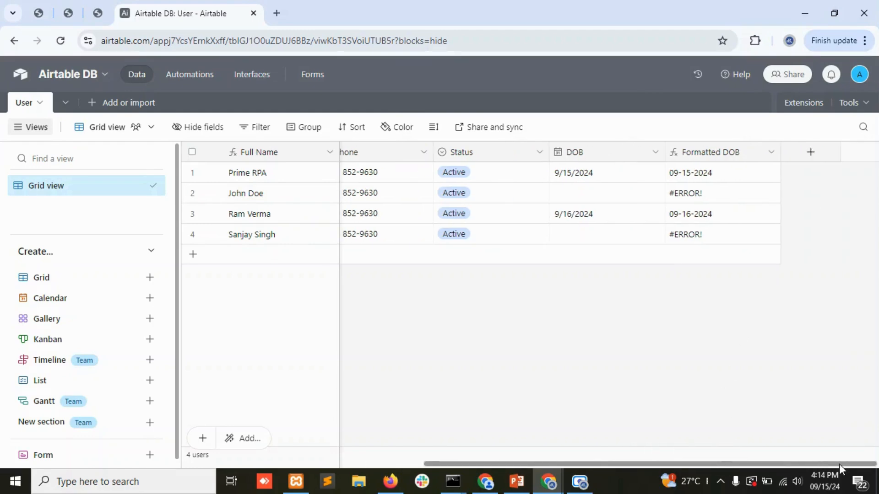
click(726, 176)
click(727, 177)
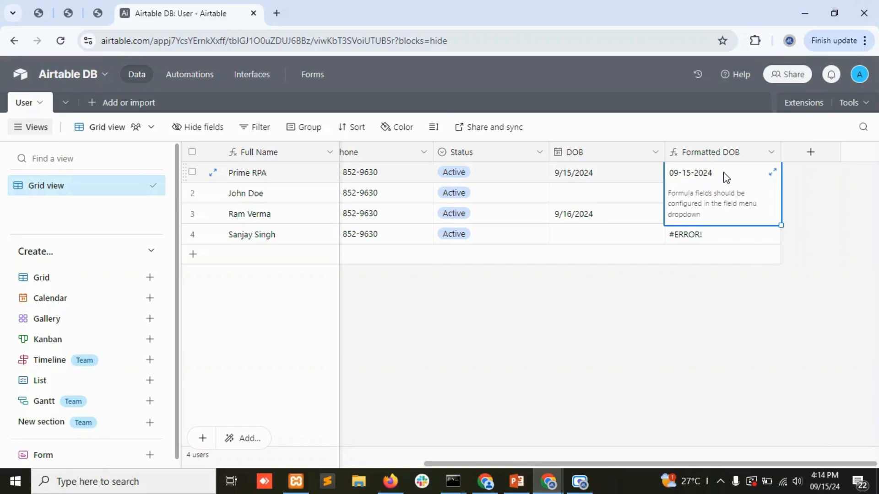
click(770, 155)
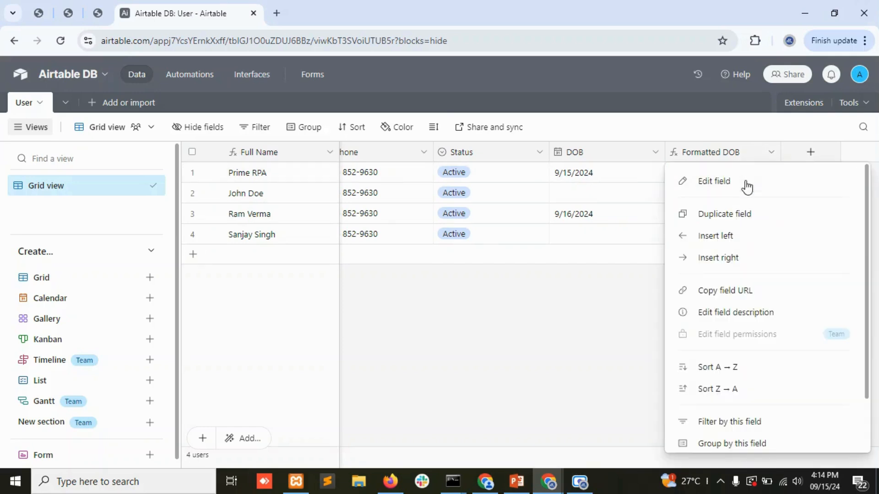
Wrap the Formatted DOB formula in IF(DOB, …, '') and save it.
click(746, 184)
click(540, 290)
drag(540, 290, 331, 291)
key(ctrl+c)
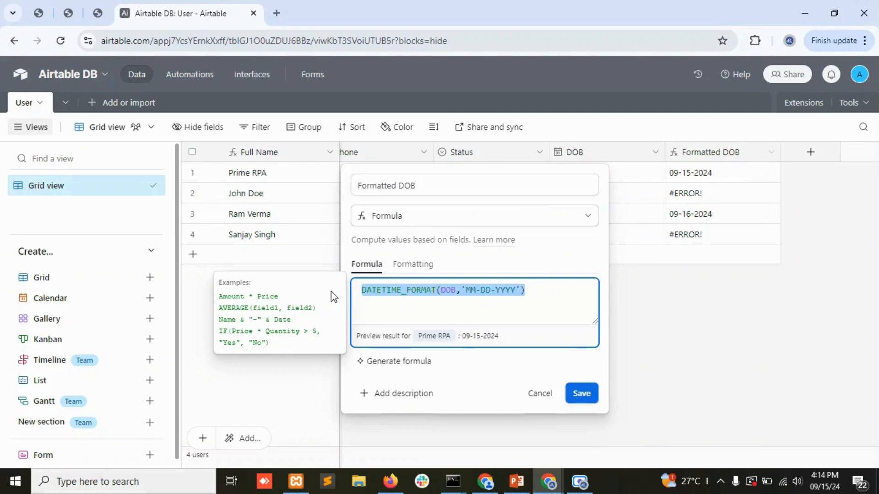
text(if(dob)
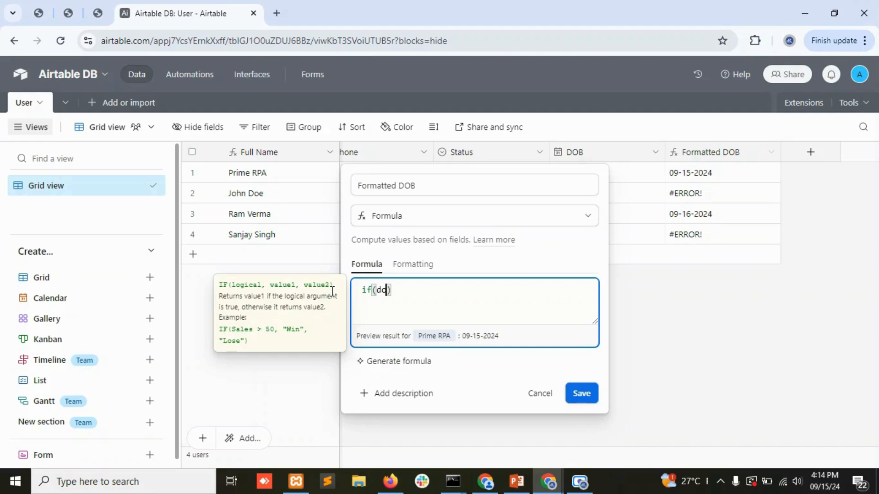
key(Tab)
text(,)
key(ctrl+v)
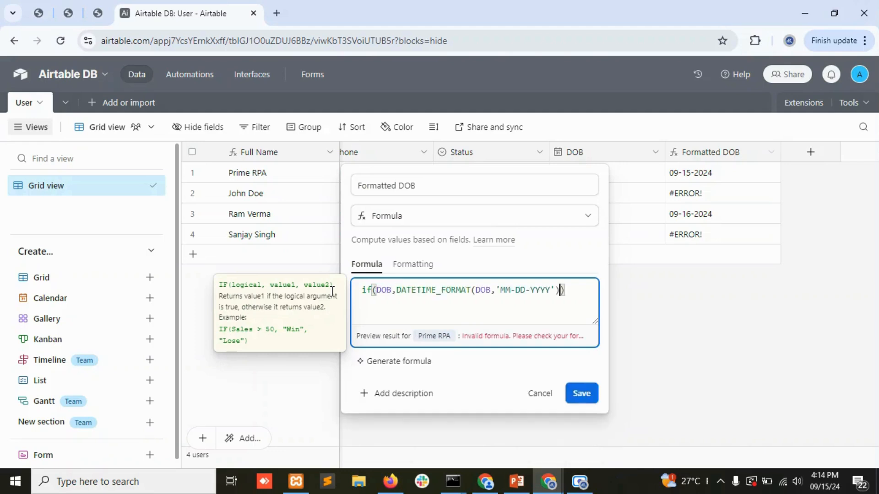
text(,')
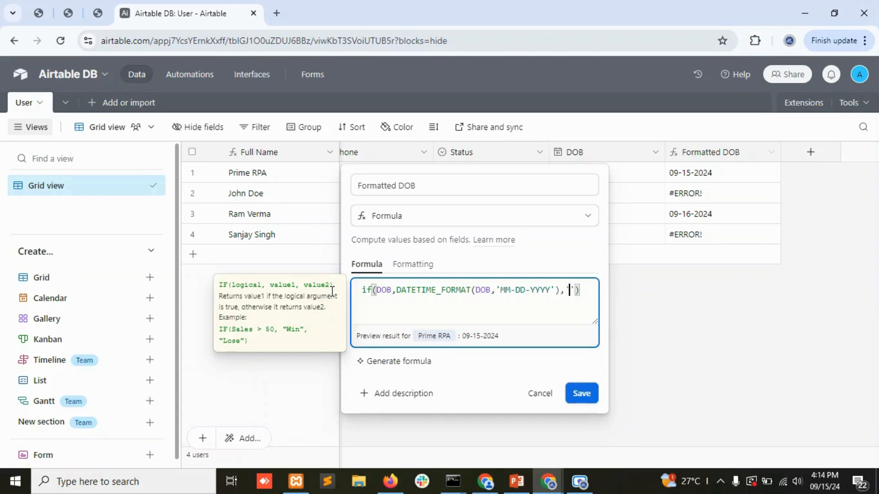
click(578, 395)
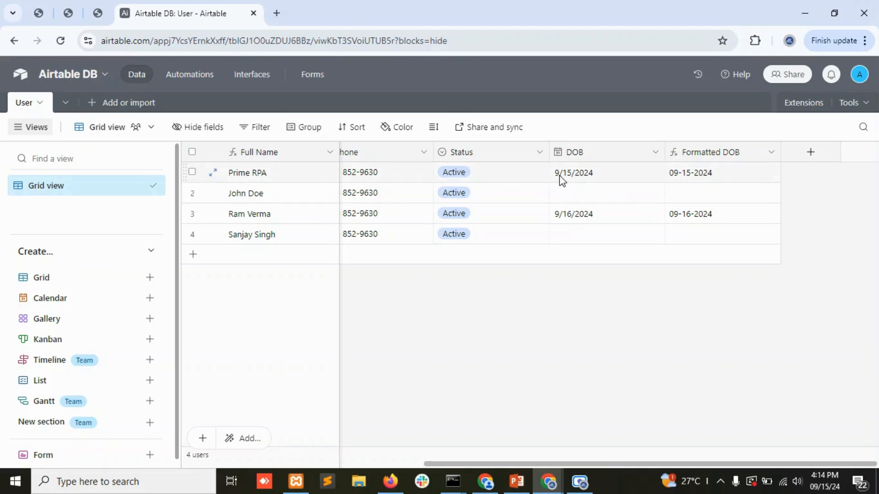
Add a new Formula field named 'After DOB'.
click(813, 156)
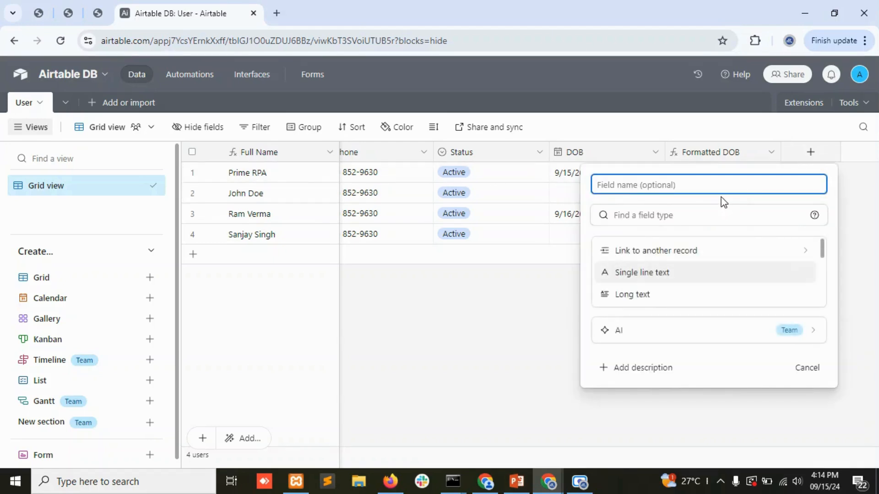
text(After)
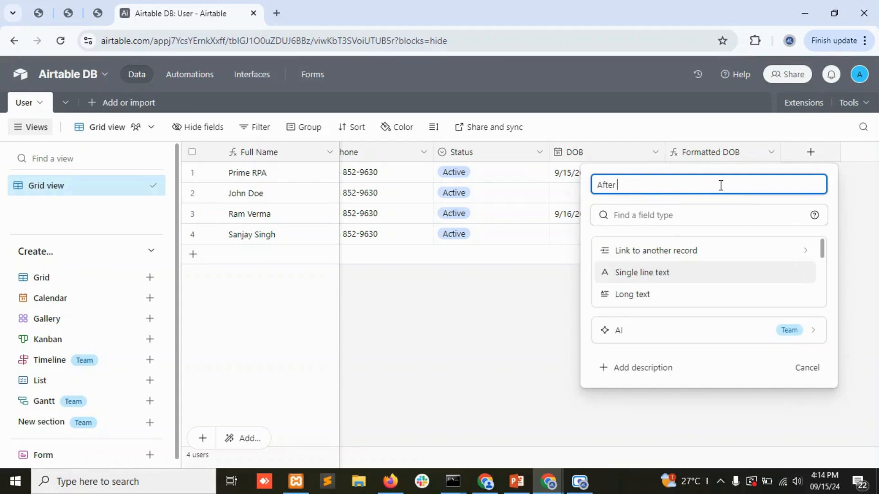
text( DOB)
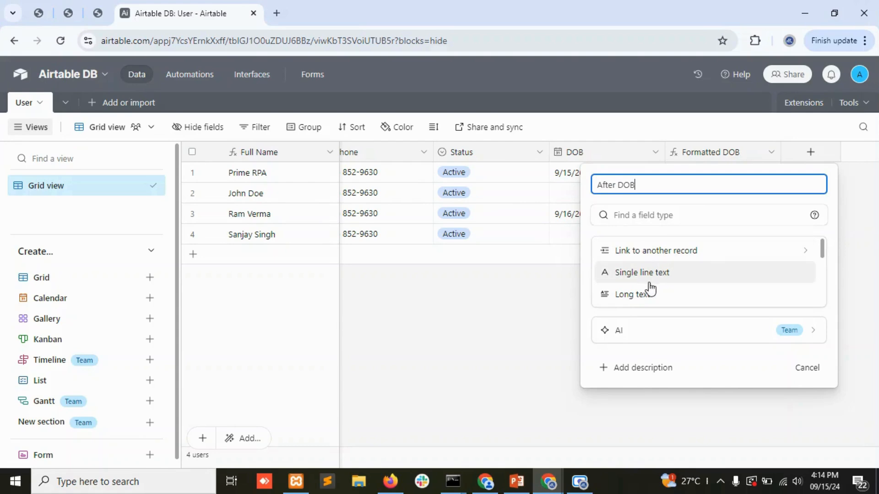
click(656, 217)
text(for,7)
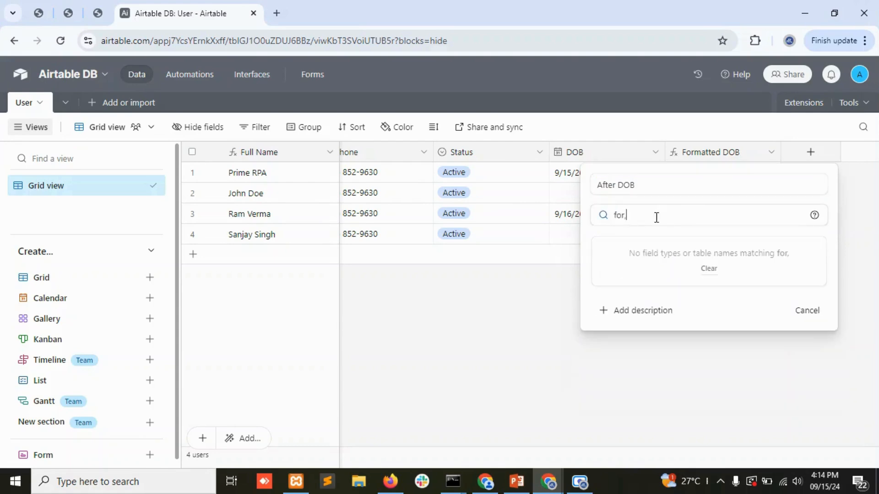
key(BackSpace)
key(BackSpace)
key(Return)
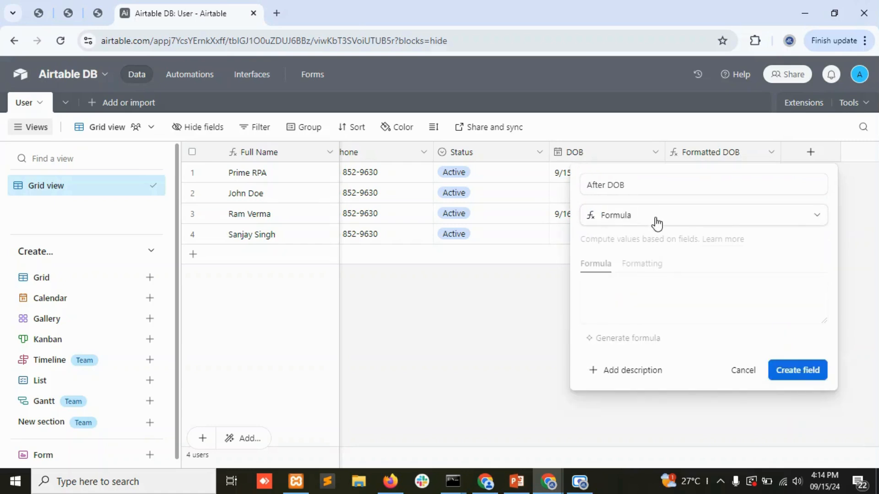
Enter DATEADD(DOB,5,'days') as the After DOB formula and create the field.
click(634, 300)
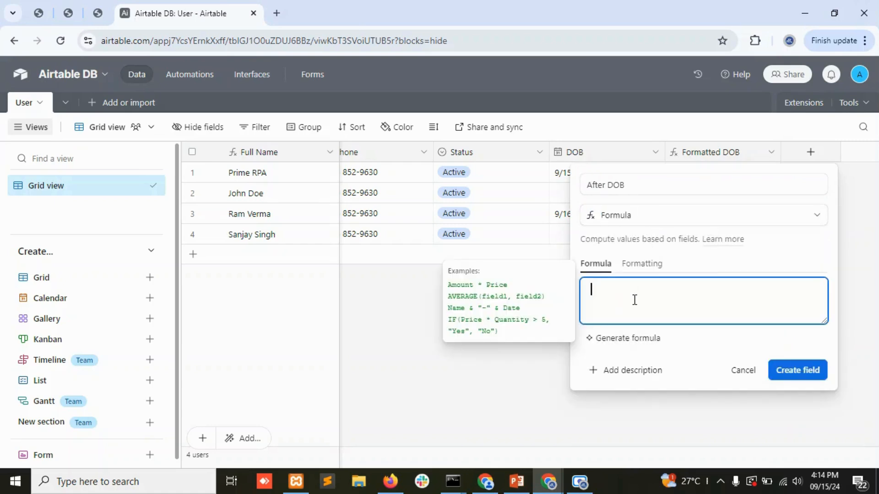
text(date)
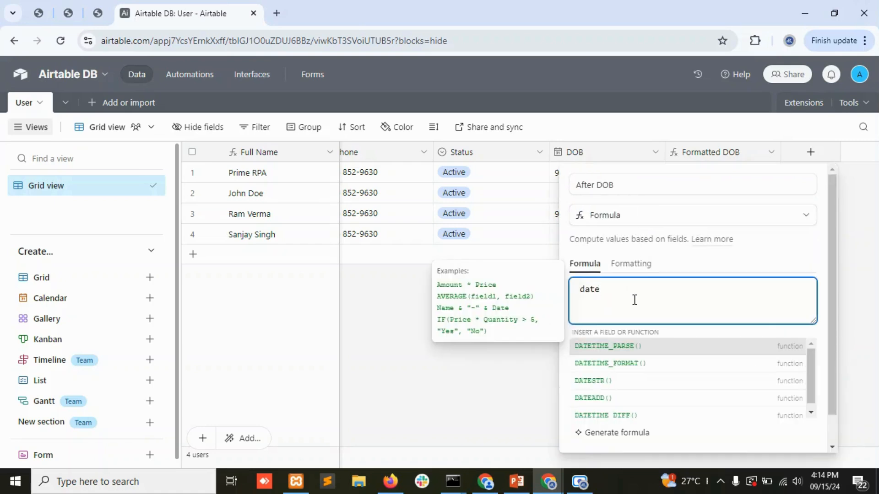
click(612, 399)
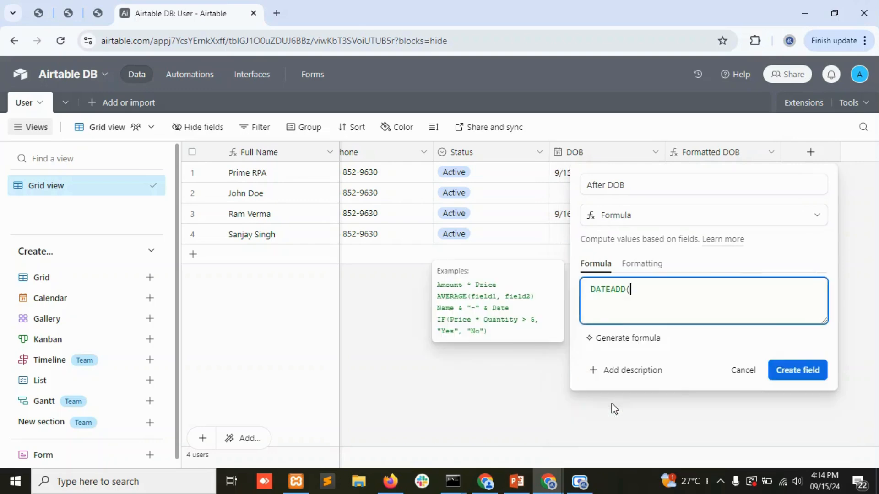
text(DO)
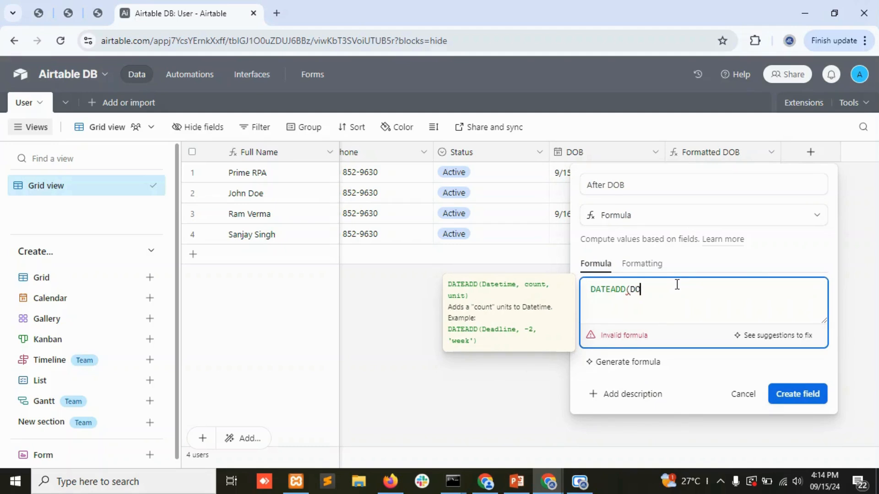
text(B,)
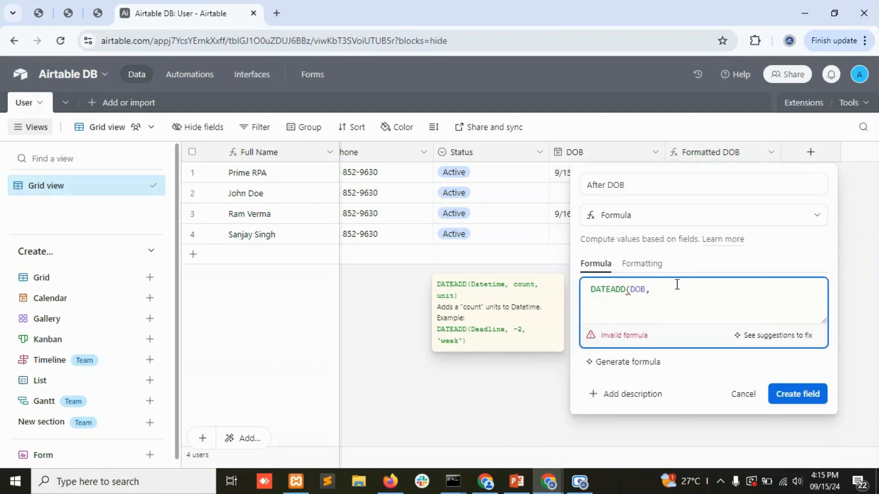
text(5)
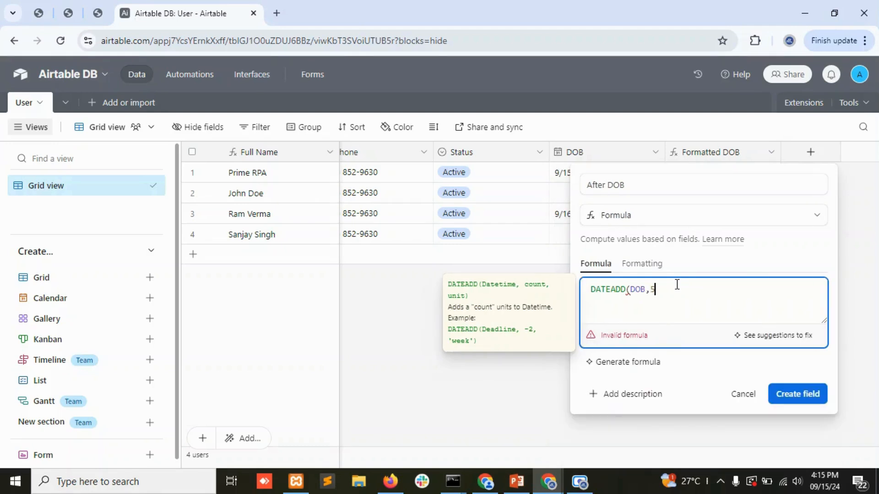
text(,'days'))
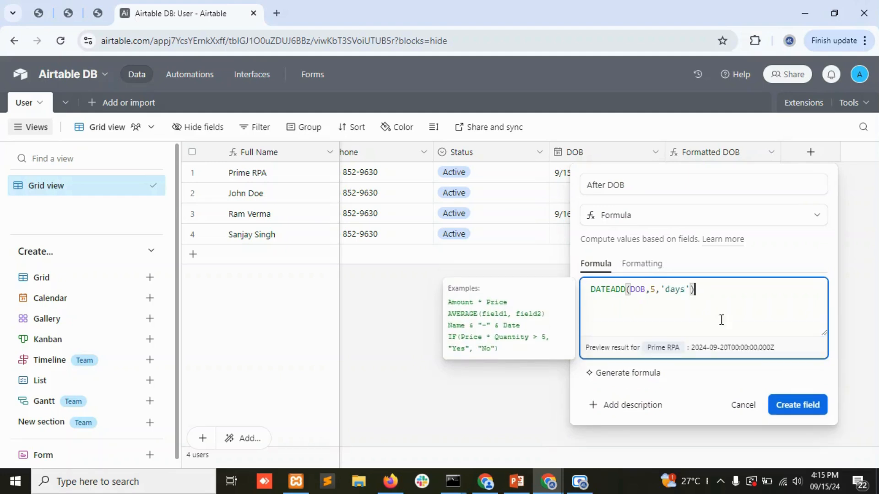
click(797, 411)
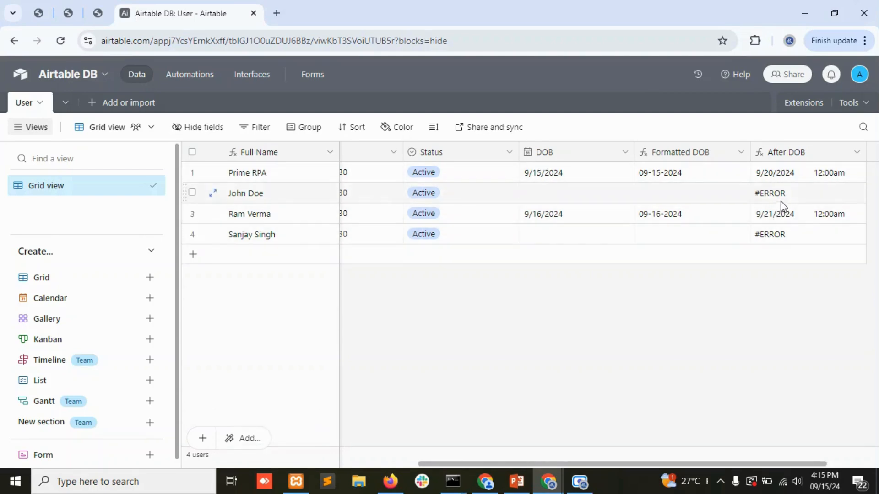
Format After DOB as ISO dates with time and shared time zone turned off.
click(809, 177)
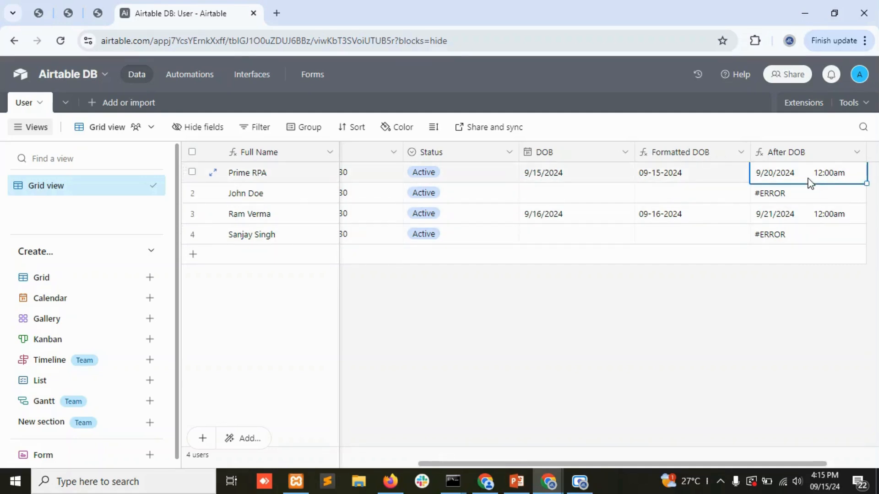
click(809, 177)
click(857, 152)
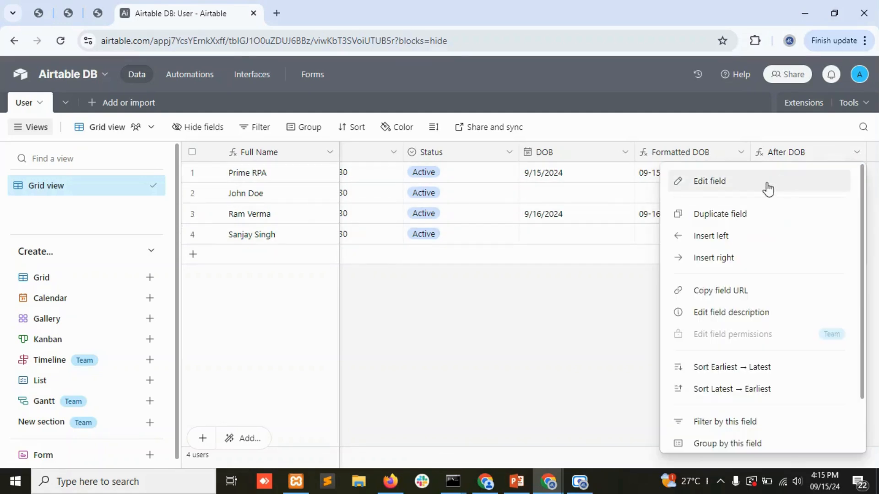
click(765, 188)
click(416, 264)
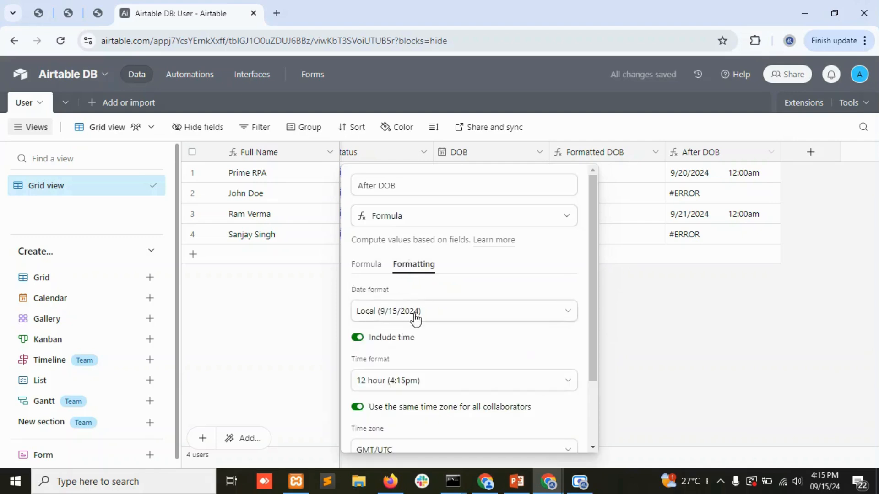
click(358, 338)
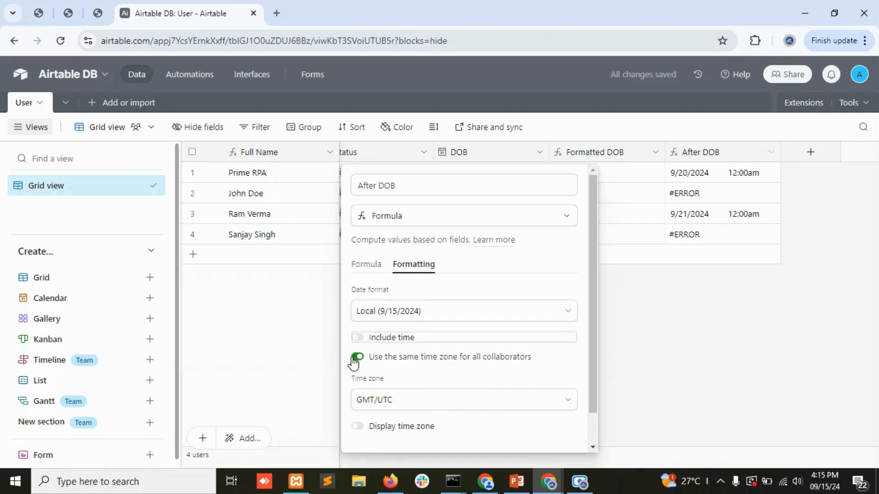
click(357, 357)
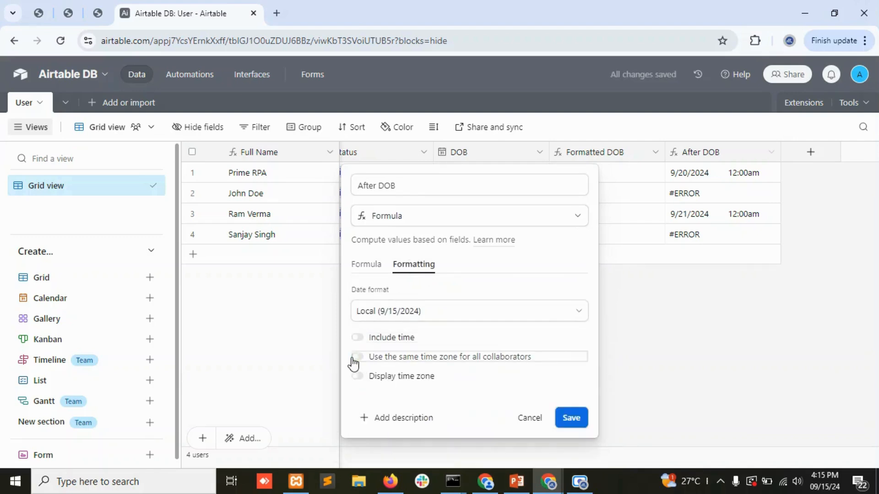
click(488, 321)
scroll(444, 403, down, 1)
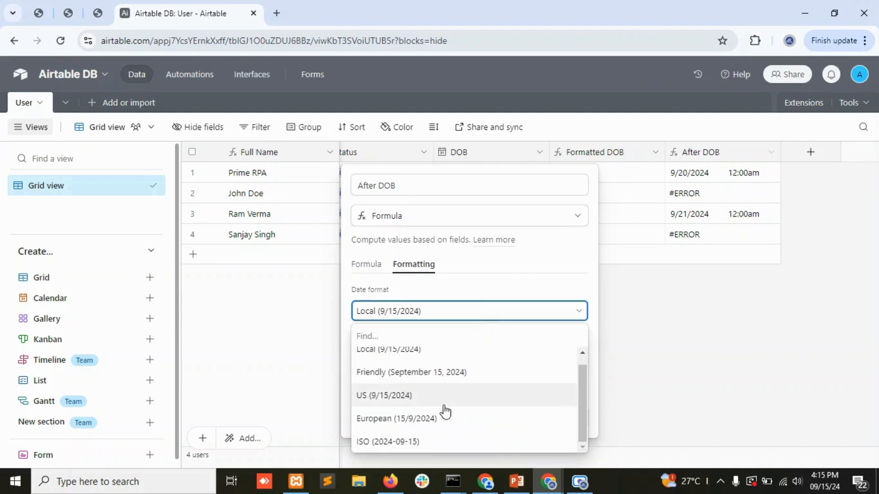
click(435, 442)
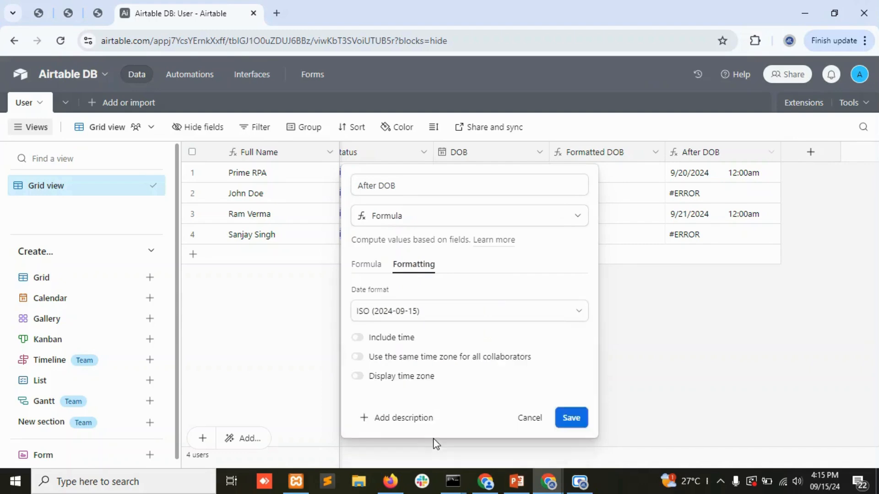
click(570, 419)
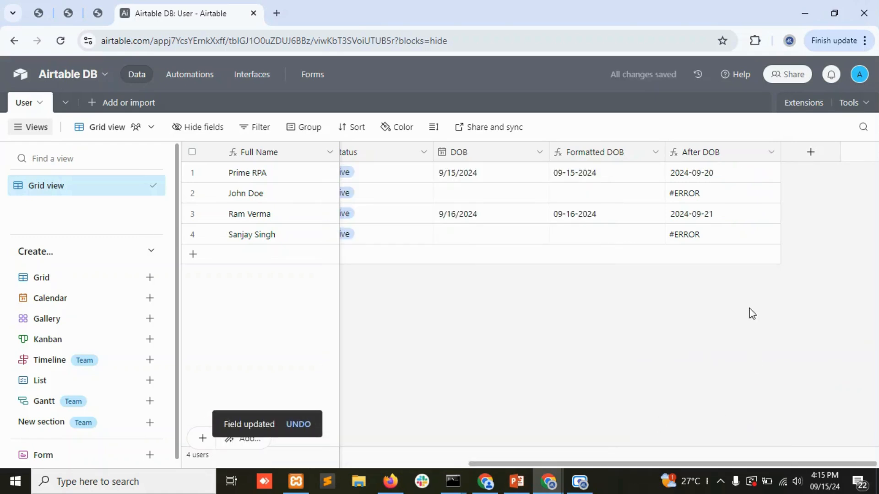
click(705, 176)
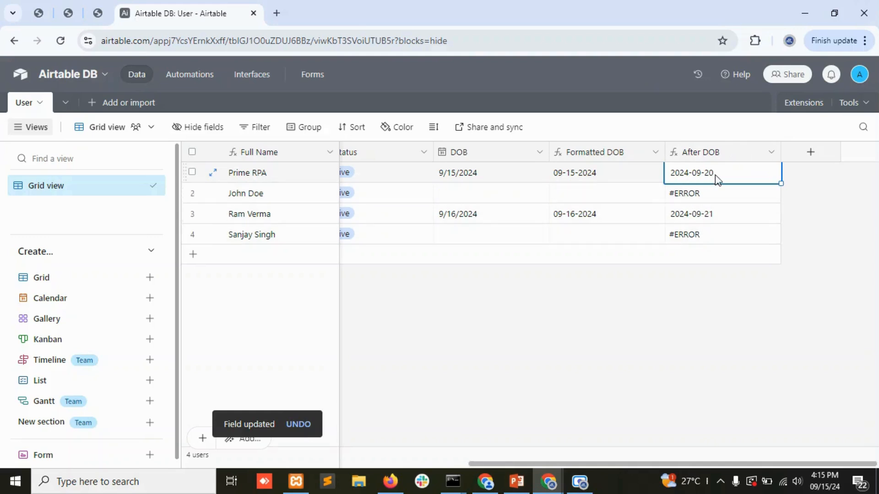
click(772, 153)
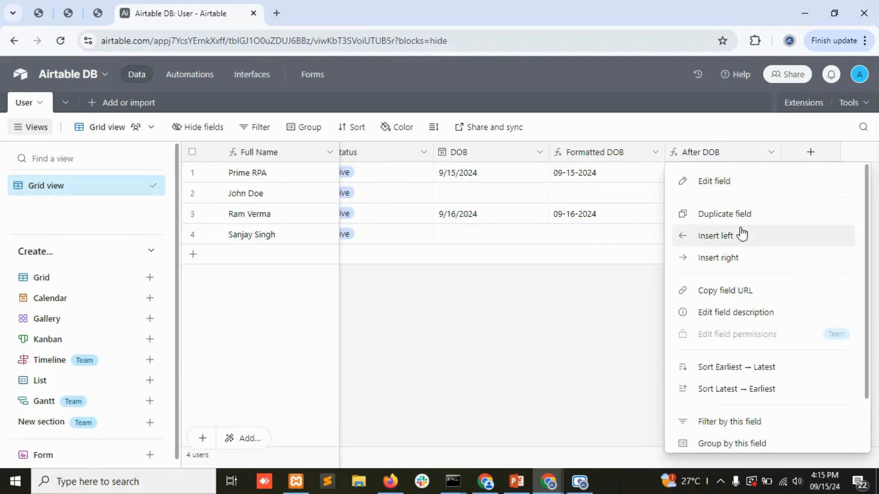
Replace the After DOB formula with if(DOB,DATETIME_FORMAT(DATEADD(DOB,5,'days'),'MM-DD-YYYY'),'').
click(714, 182)
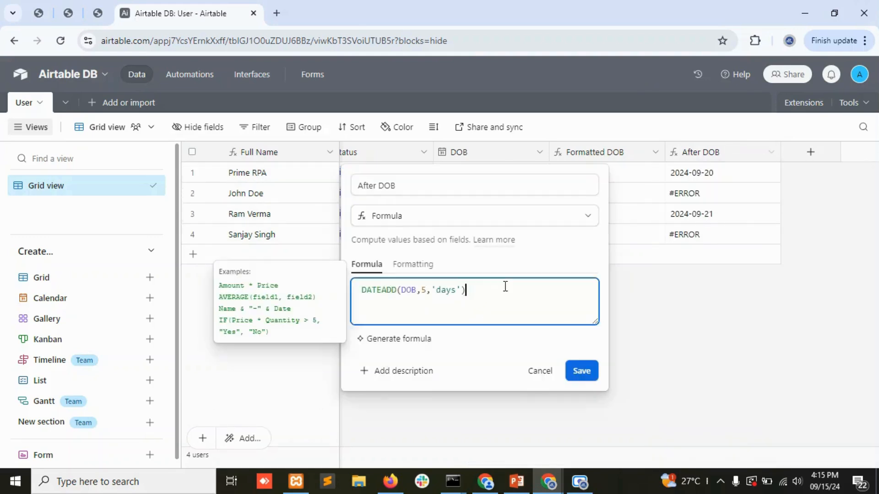
key(ctrl+a)
key(ctrl+c)
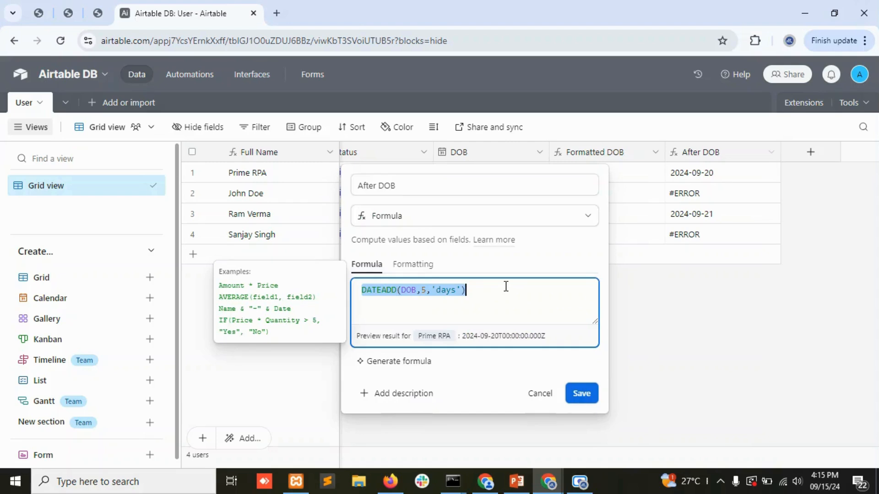
text(i)
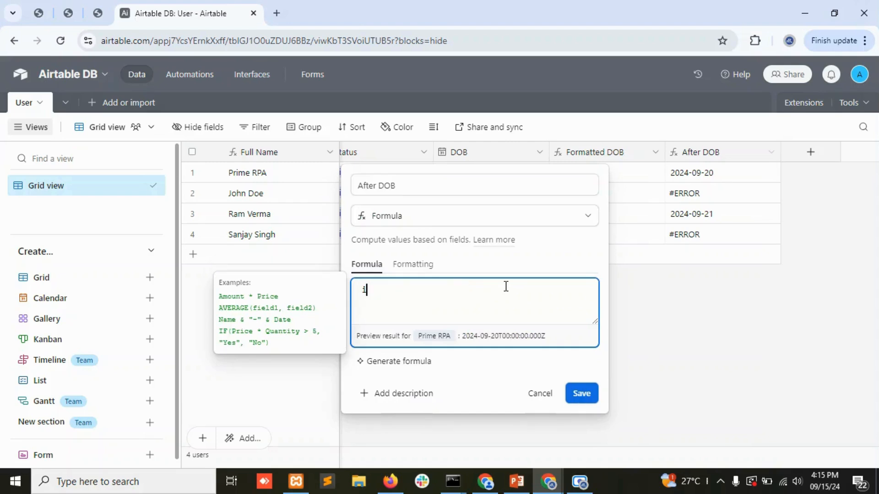
text(f()
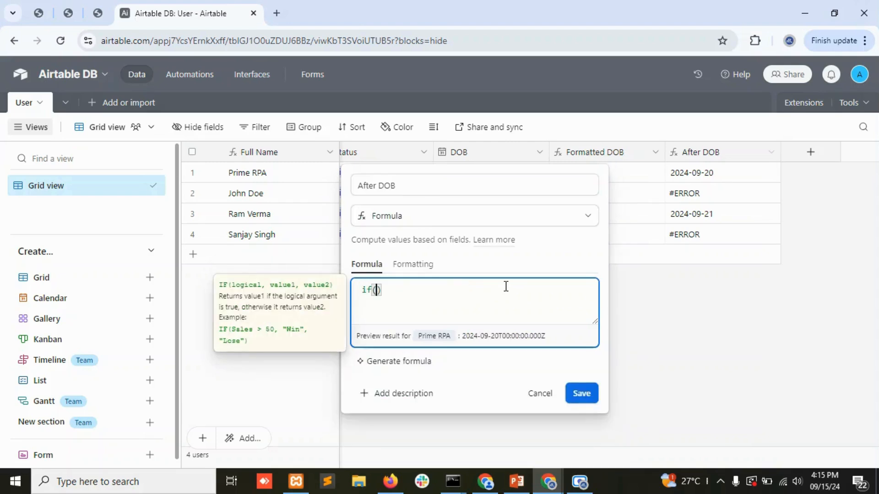
text(DOB)
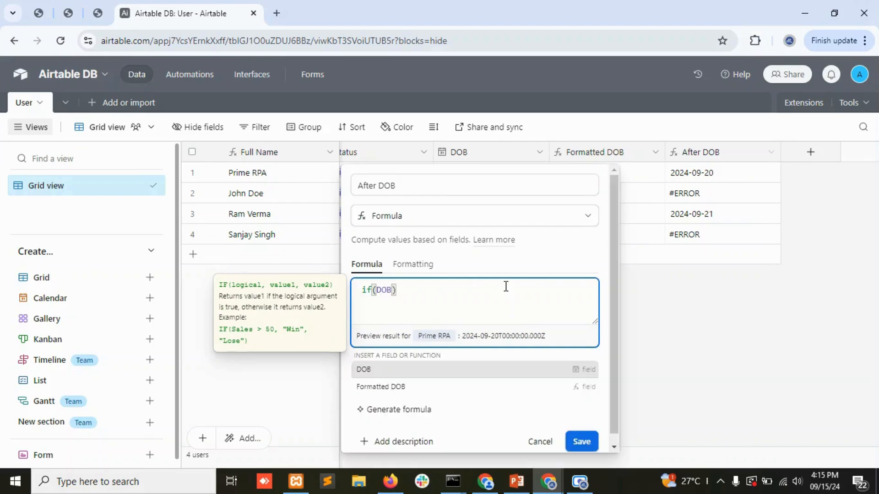
text(,)
key(BackSpace)
key(ctrl+v)
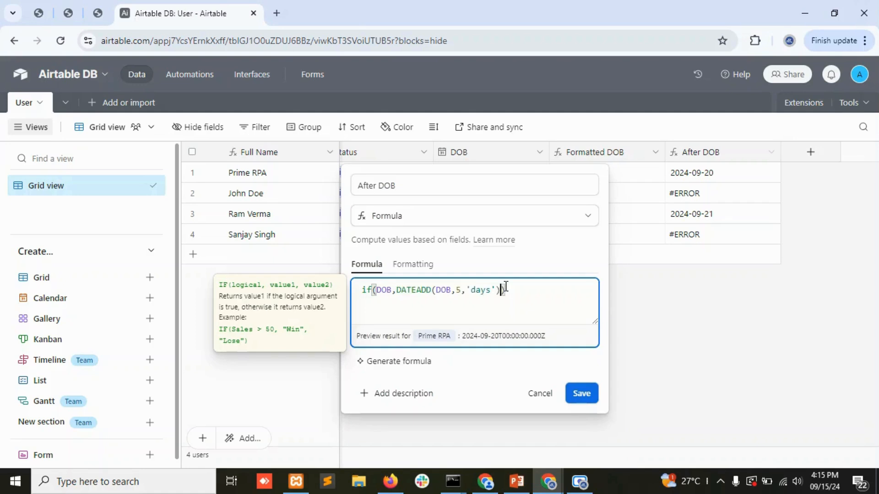
text(,'')
text(date)
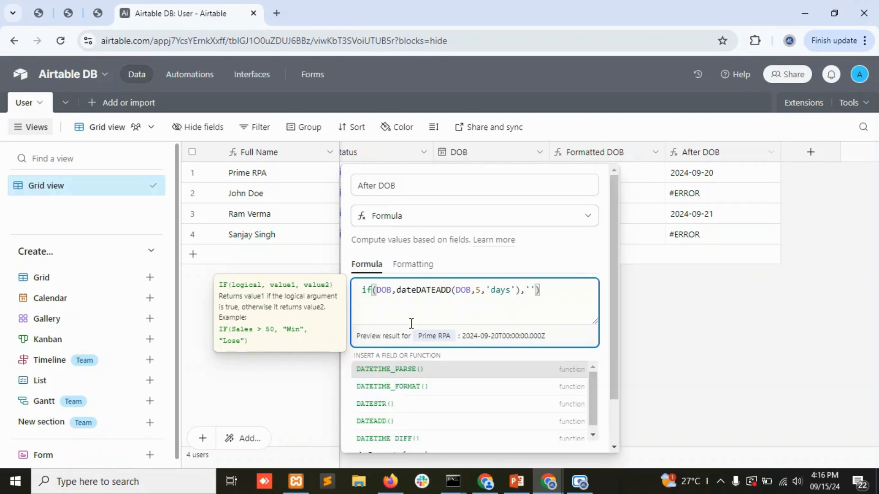
click(403, 387)
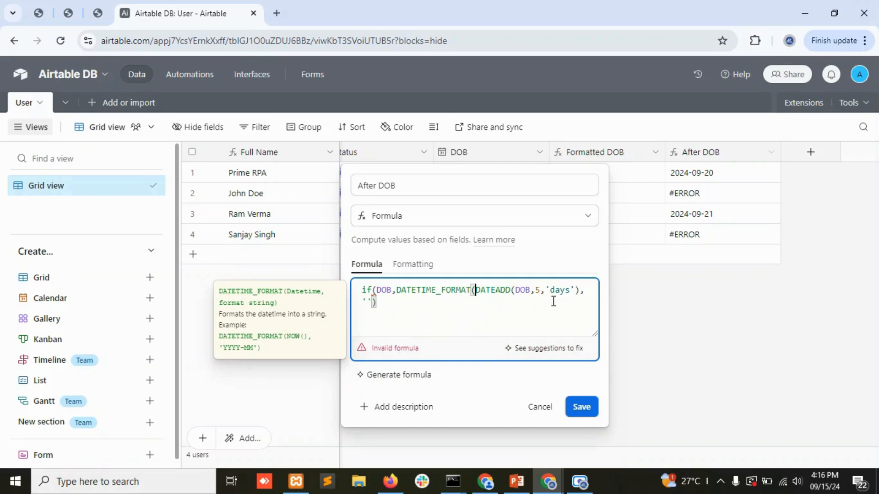
click(580, 290)
text(,)
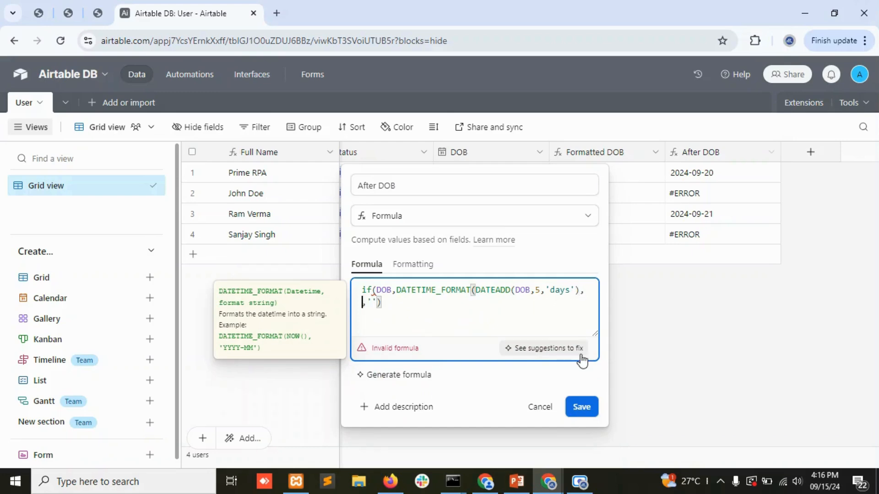
text('MM-DD-YYYY')
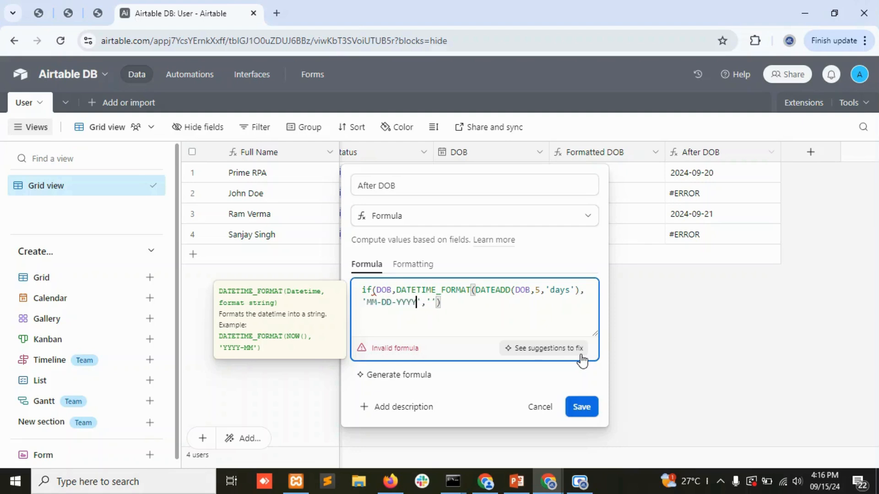
text())
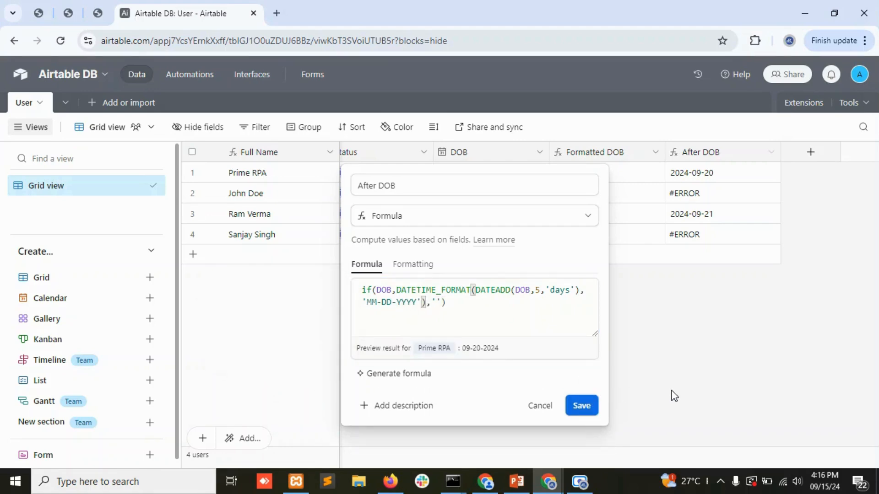
click(581, 406)
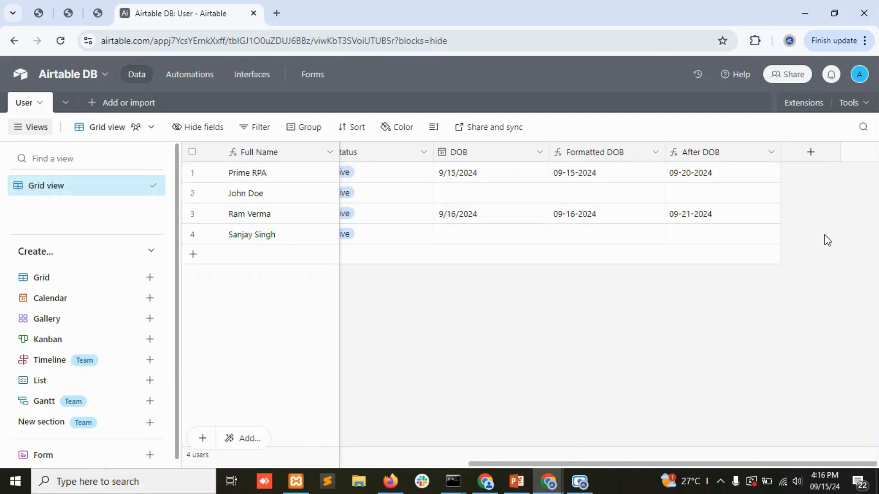
Switch the second and fourth users' Status from Active to In Active.
drag(803, 465, 429, 463)
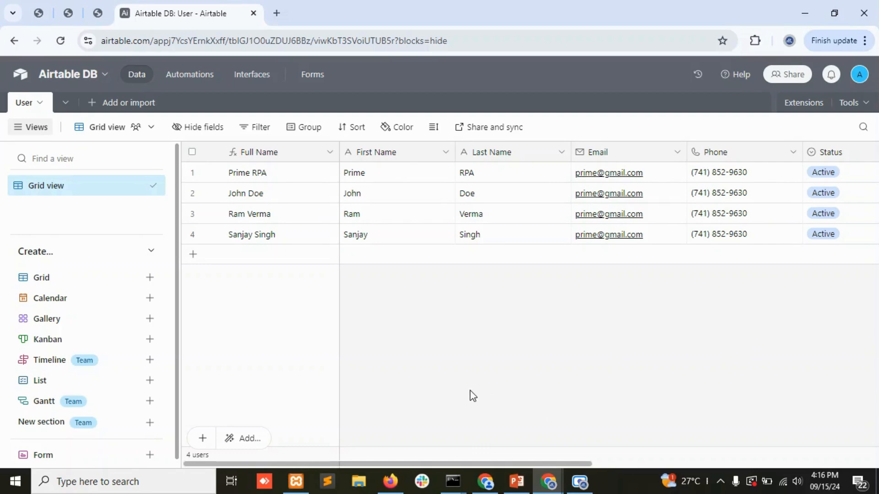
double_click(837, 194)
click(785, 283)
click(794, 298)
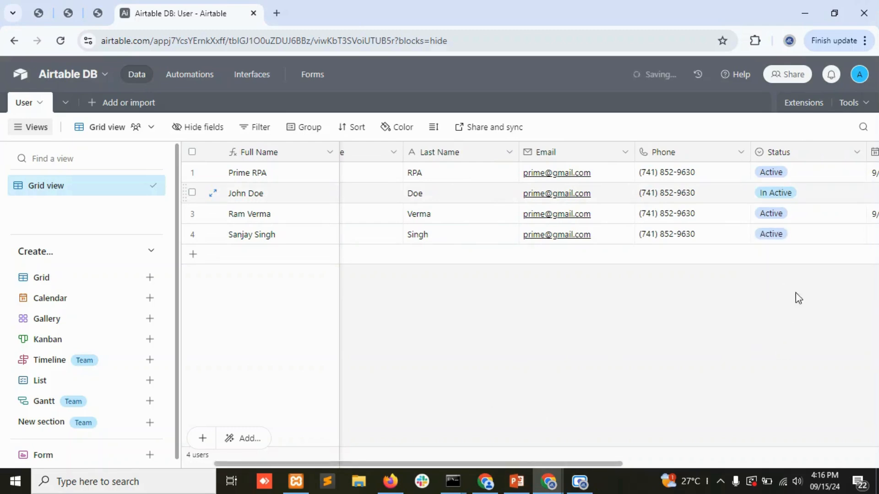
click(794, 235)
click(791, 243)
click(788, 324)
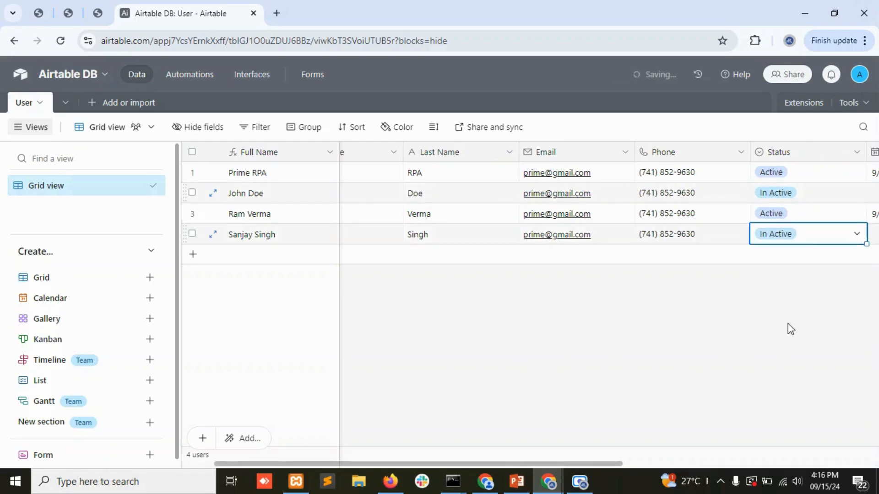
click(788, 324)
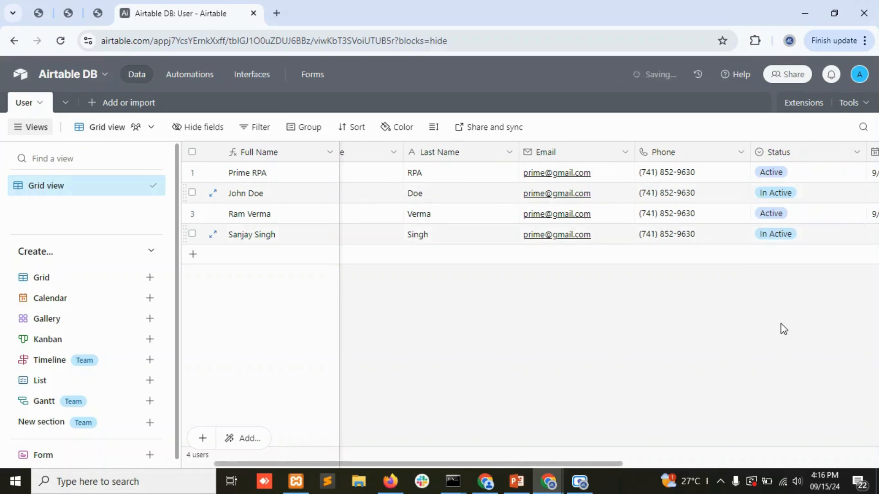
Create a Kanban view with cards stacked by Status, then return to Grid view.
click(41, 349)
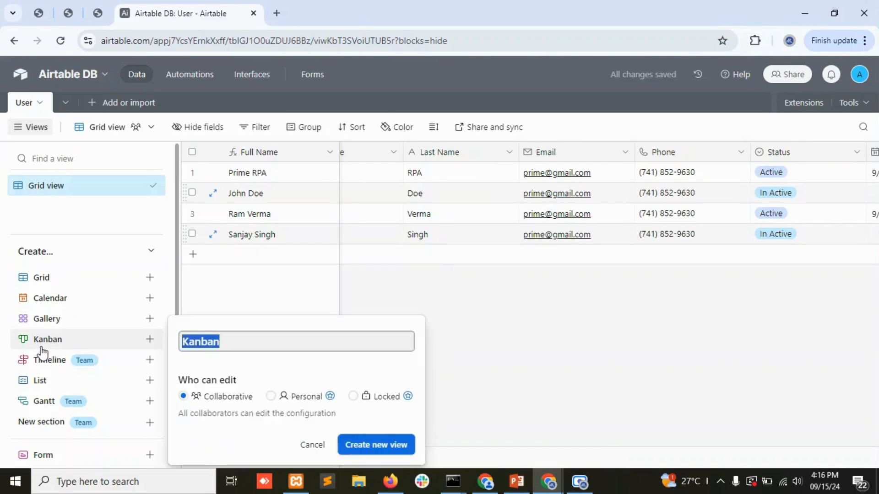
click(376, 446)
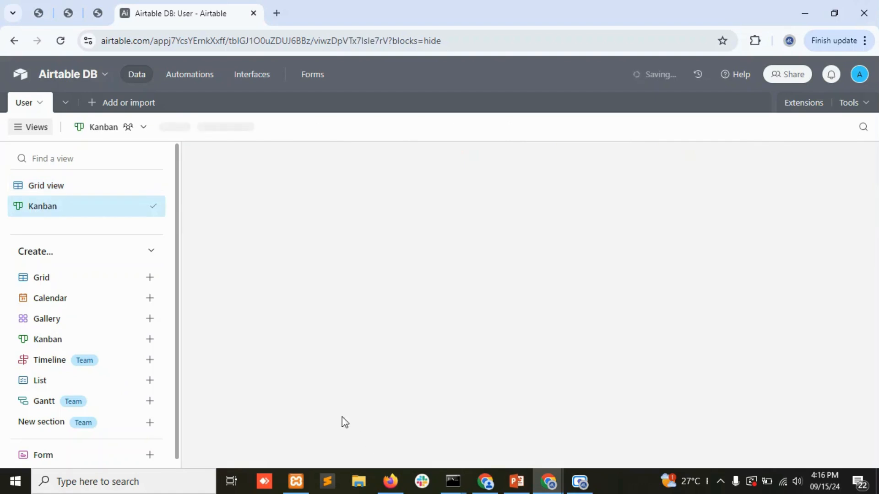
mouse_move(46, 211)
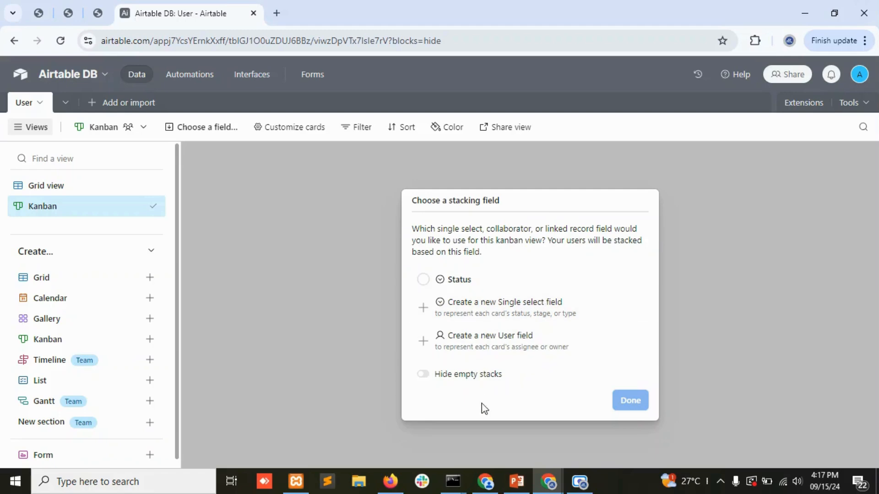
click(423, 279)
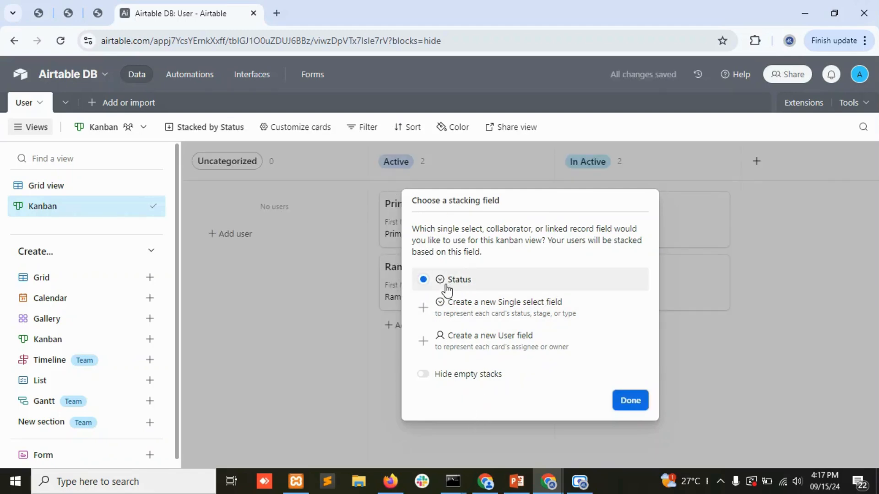
click(629, 408)
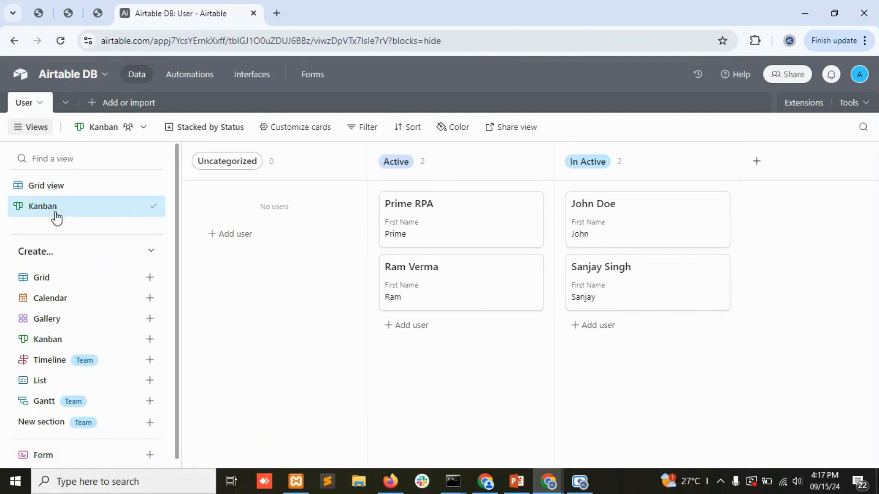
click(49, 189)
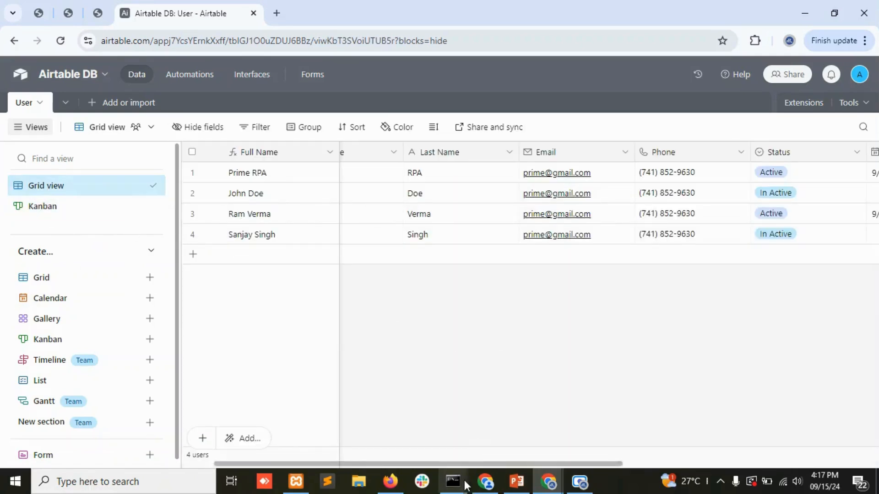
drag(455, 465, 331, 465)
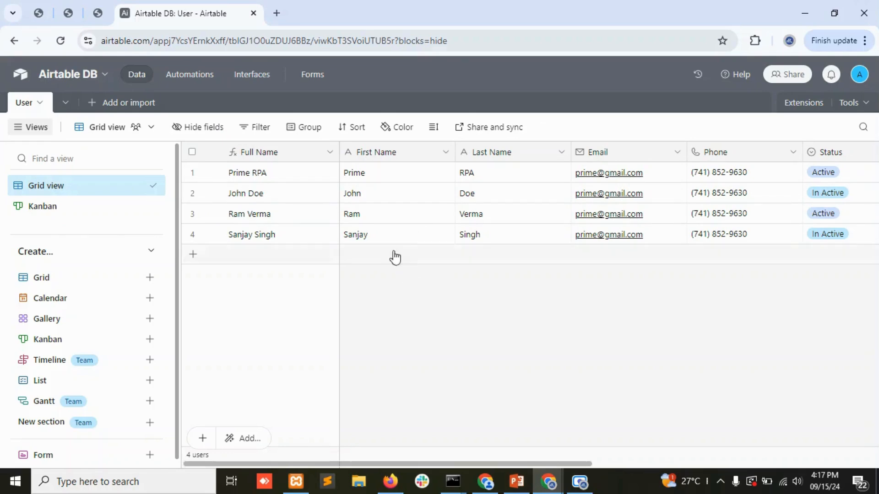
click(253, 130)
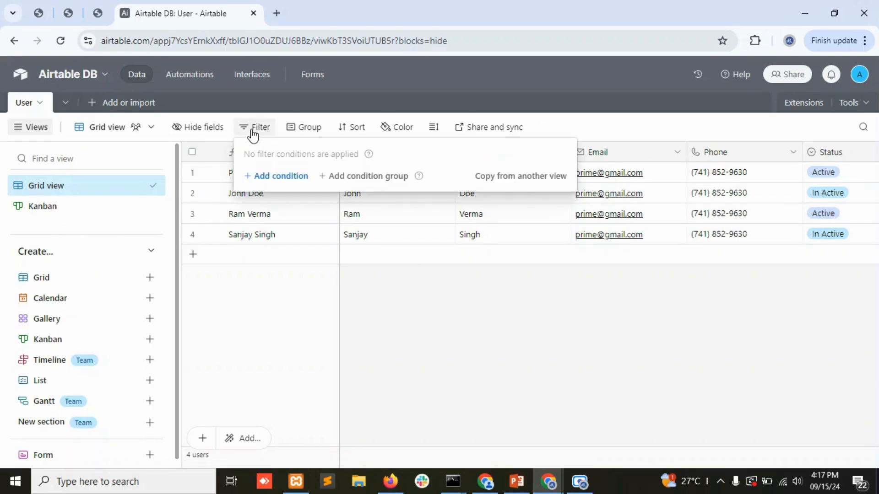
click(266, 175)
click(319, 181)
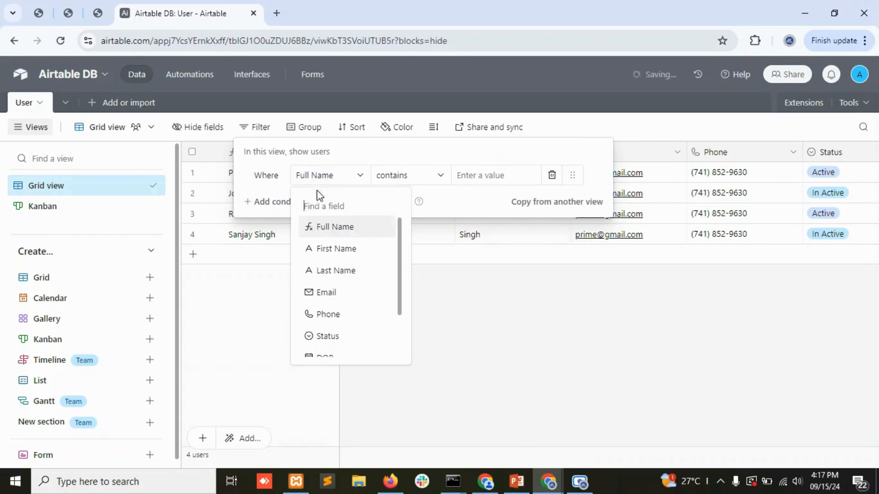
click(324, 250)
click(476, 182)
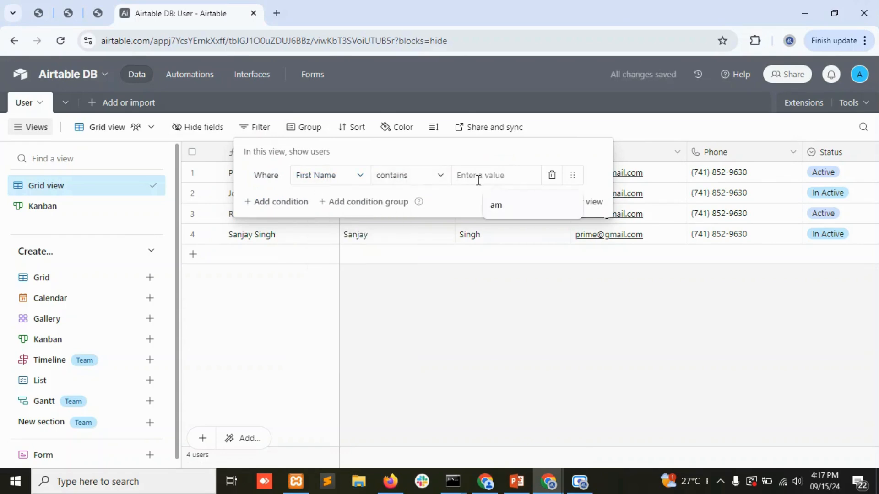
text(a)
click(540, 341)
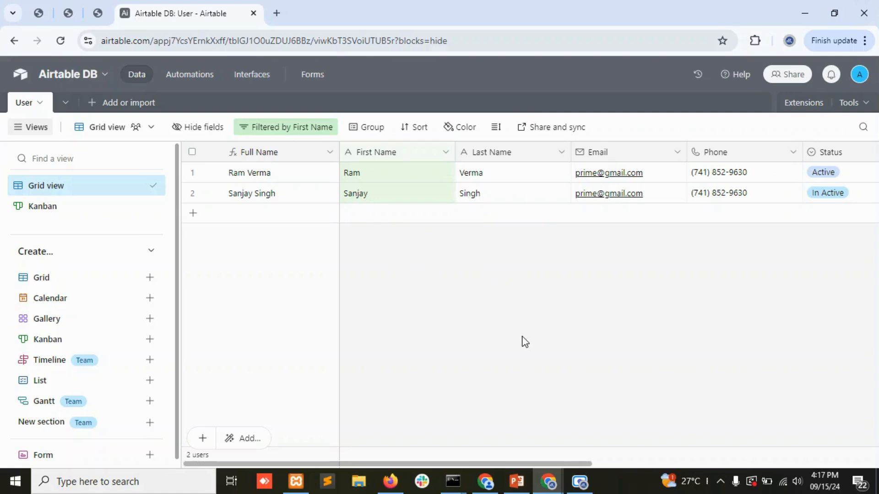
click(306, 129)
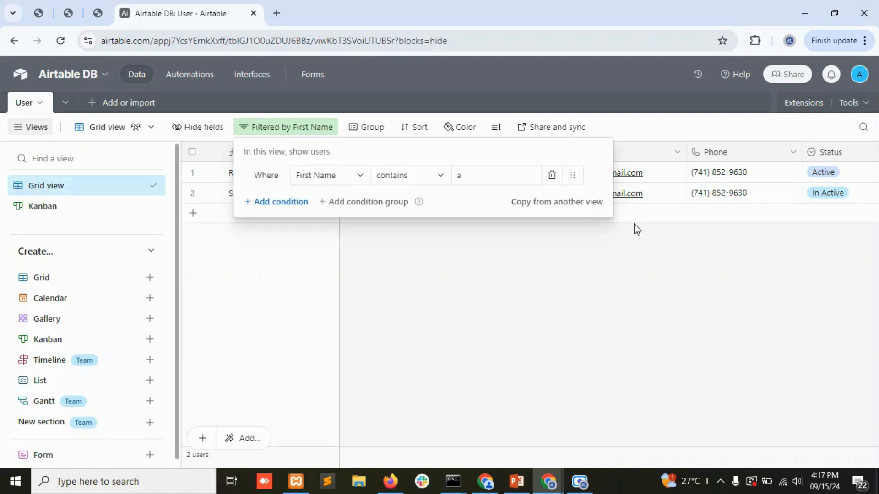
click(553, 176)
click(637, 253)
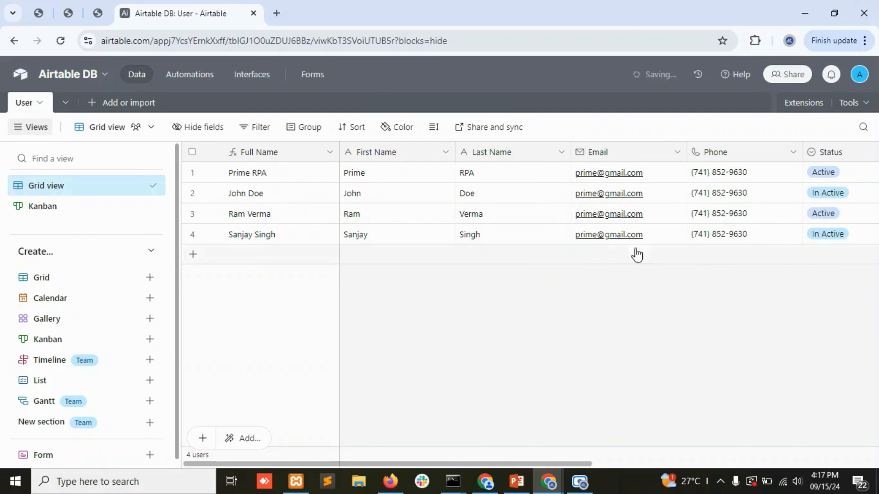
Change the ending of row 3's email from '.com' to '.con'.
click(658, 220)
click(656, 217)
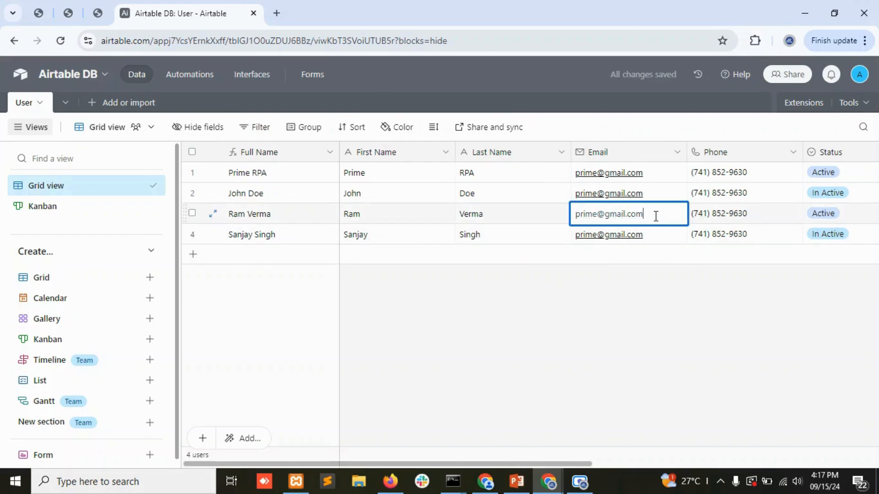
key(BackSpace)
text(n)
click(644, 355)
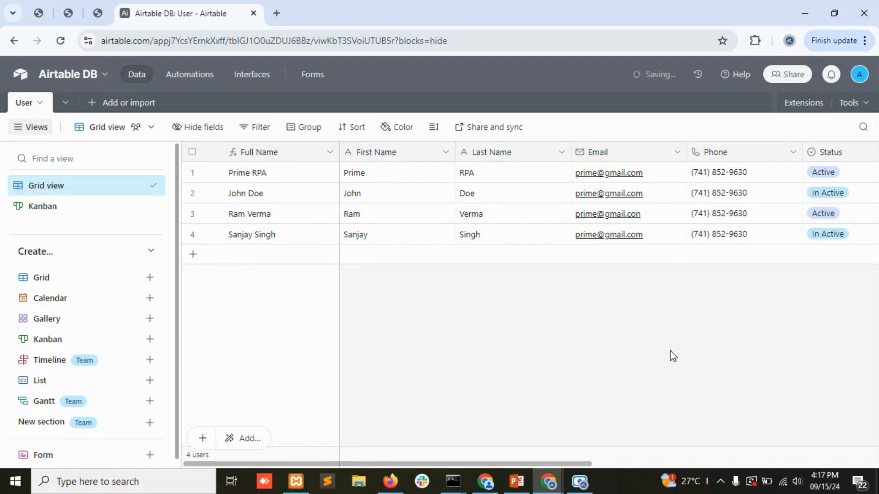
Group the User records by the Email field.
click(300, 130)
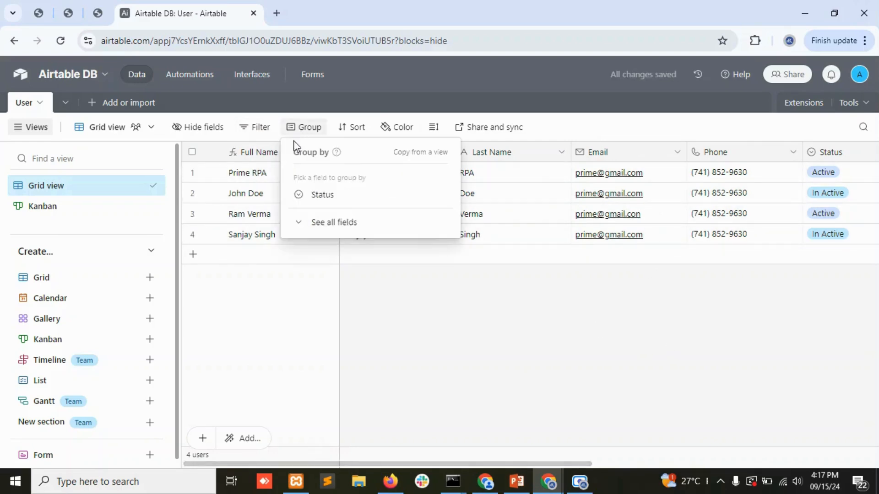
click(326, 223)
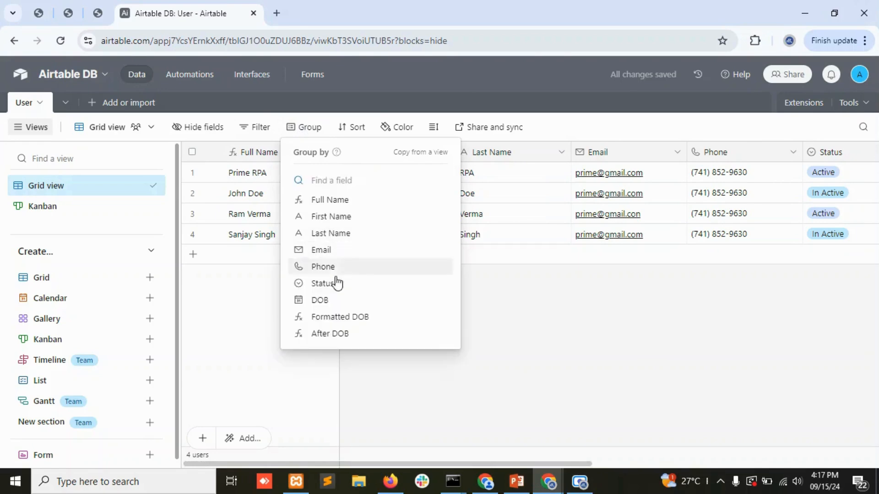
click(330, 252)
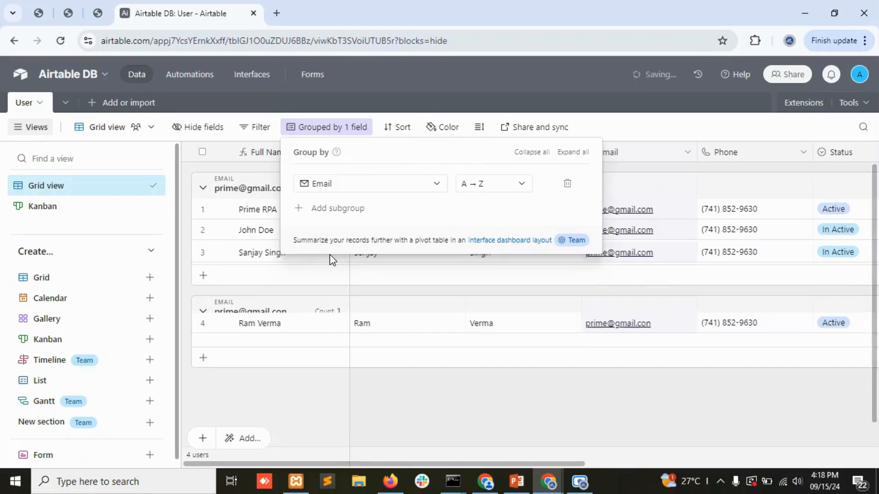
click(476, 402)
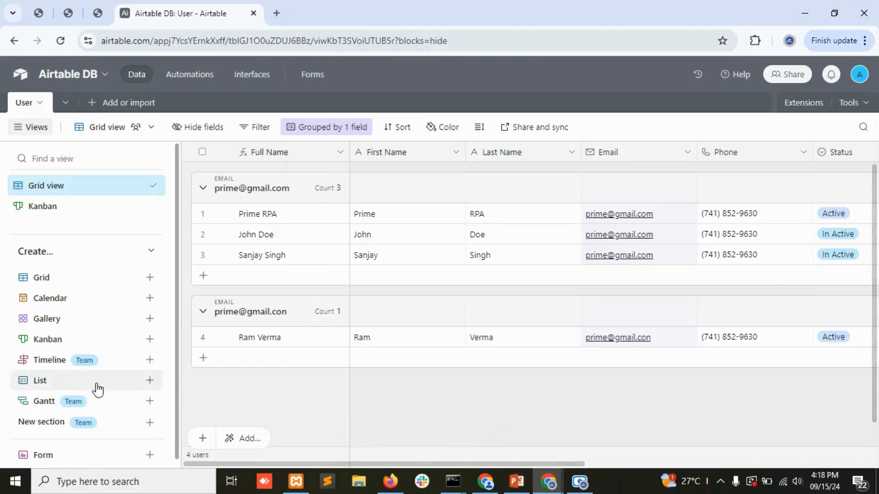
Remove the Email grouping and begin creating a Calendar view.
mouse_move(56, 304)
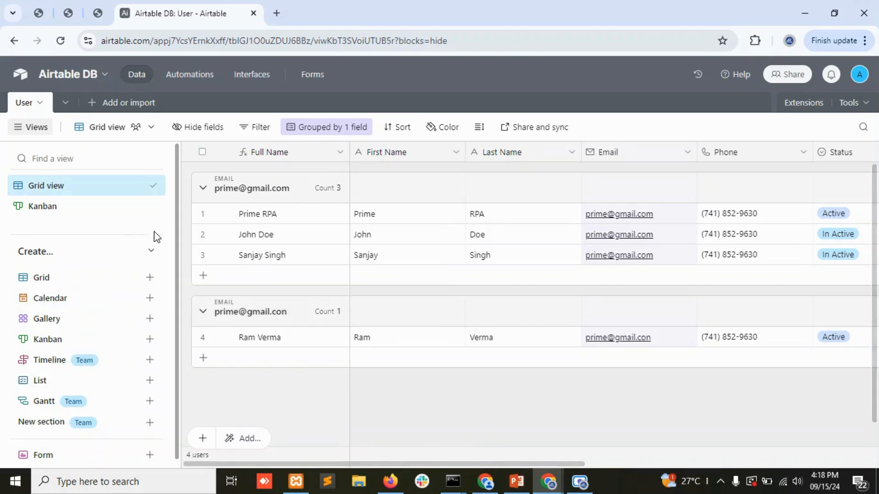
click(322, 128)
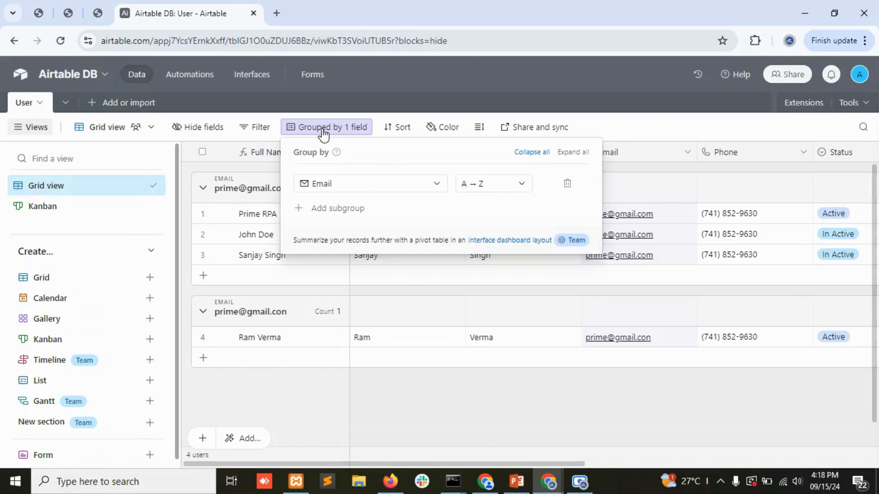
click(567, 183)
click(434, 379)
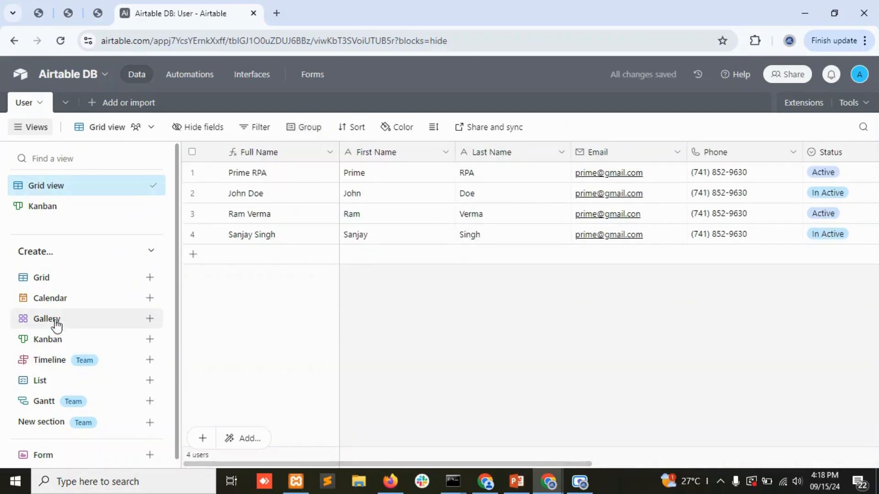
click(54, 299)
click(371, 442)
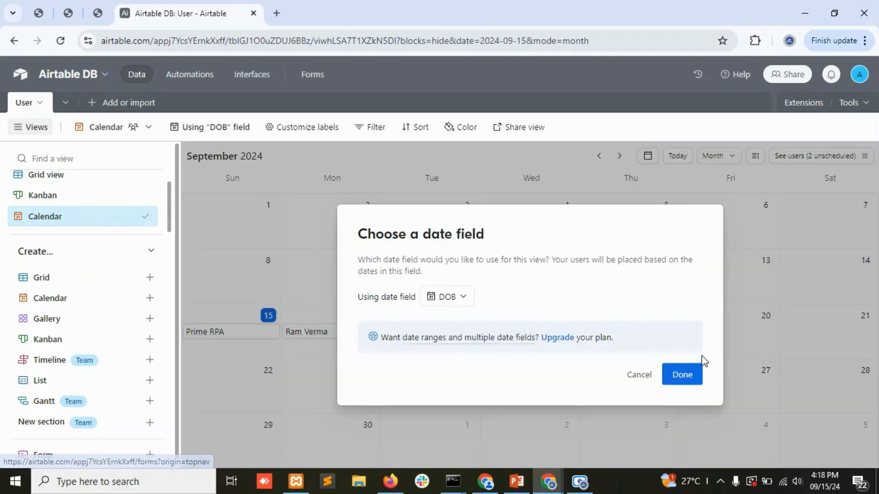
click(698, 381)
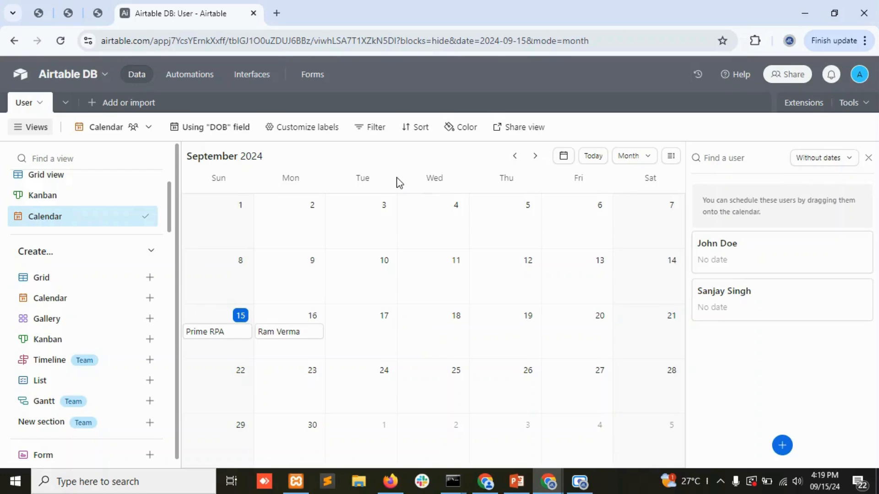
click(190, 76)
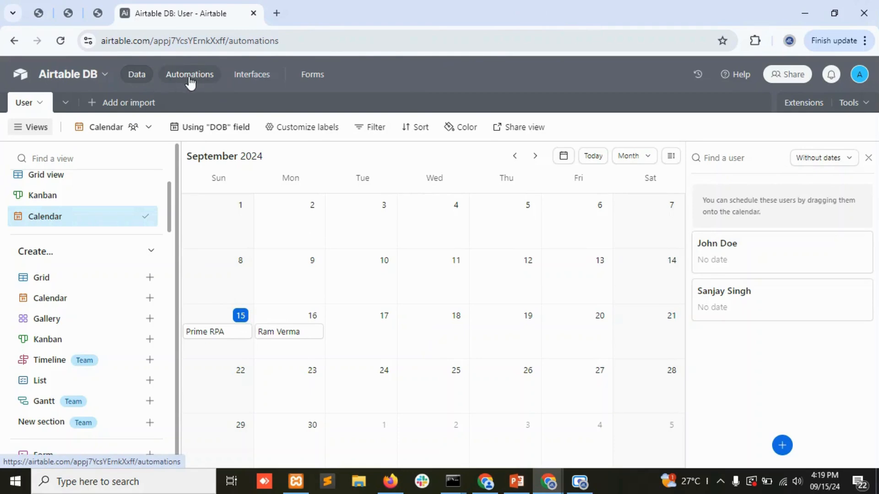
click(250, 81)
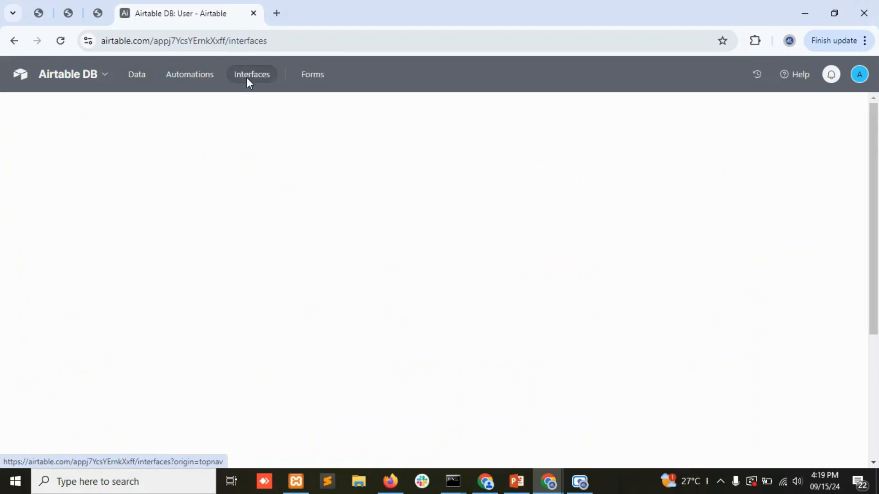
click(308, 81)
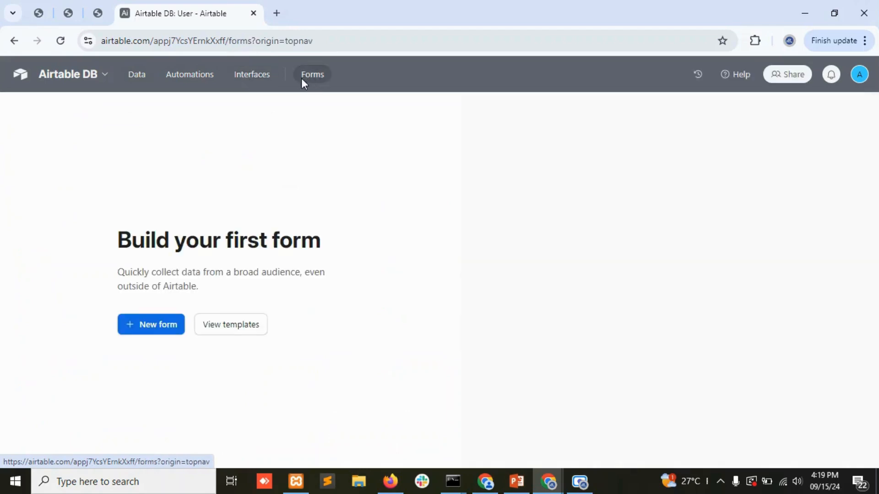
click(134, 81)
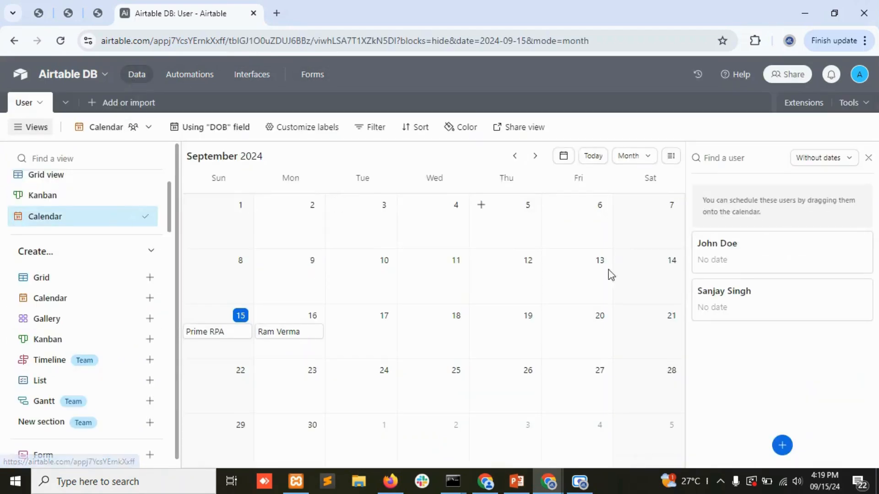